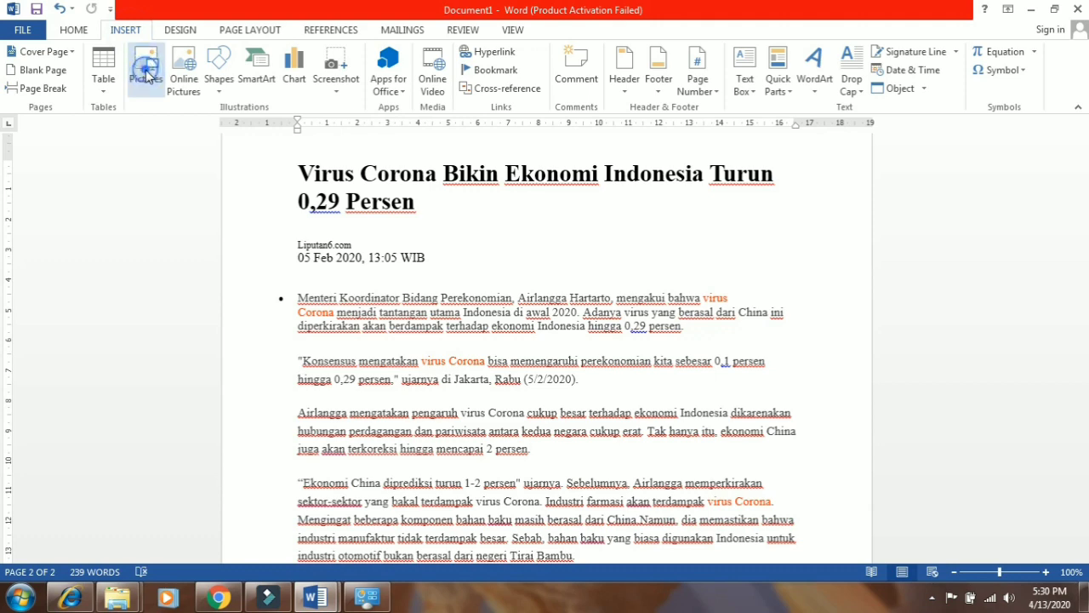
Insert the coronavirus picture from the Pictures library after the third paragraph and shrink it to about 5.35 × 8.02 cm.
{"action": "left_click", "coordinate": [145, 68]}
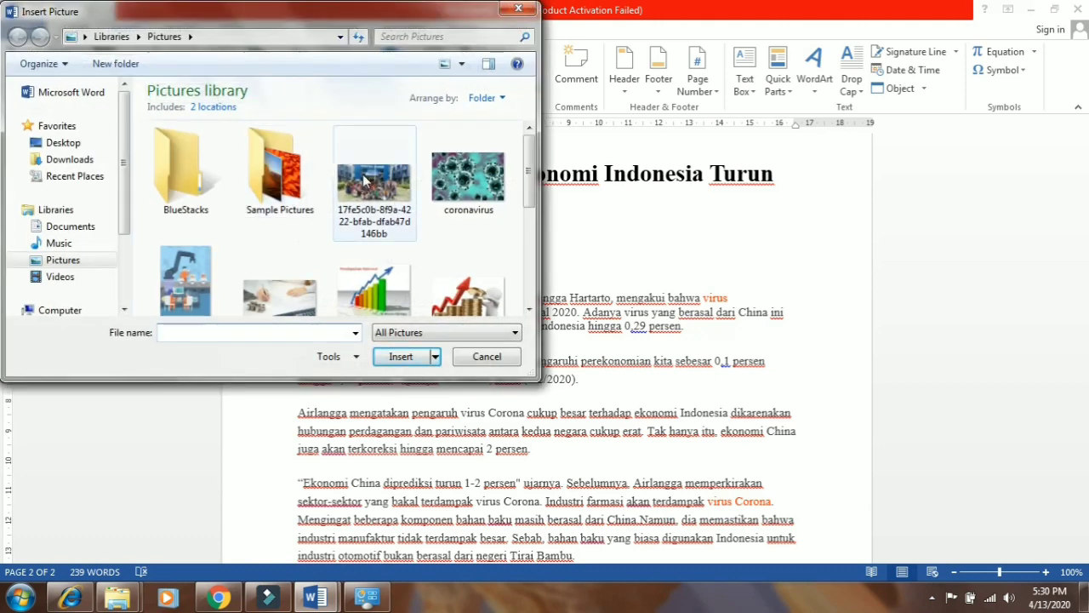
{"action": "left_click", "coordinate": [462, 192]}
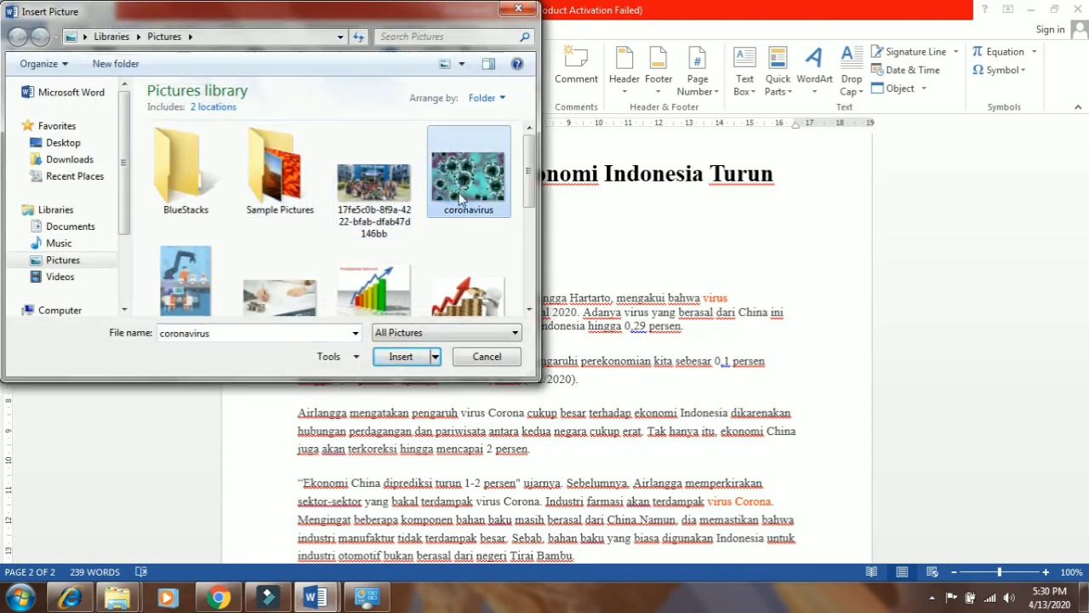
{"action": "left_click", "coordinate": [402, 357]}
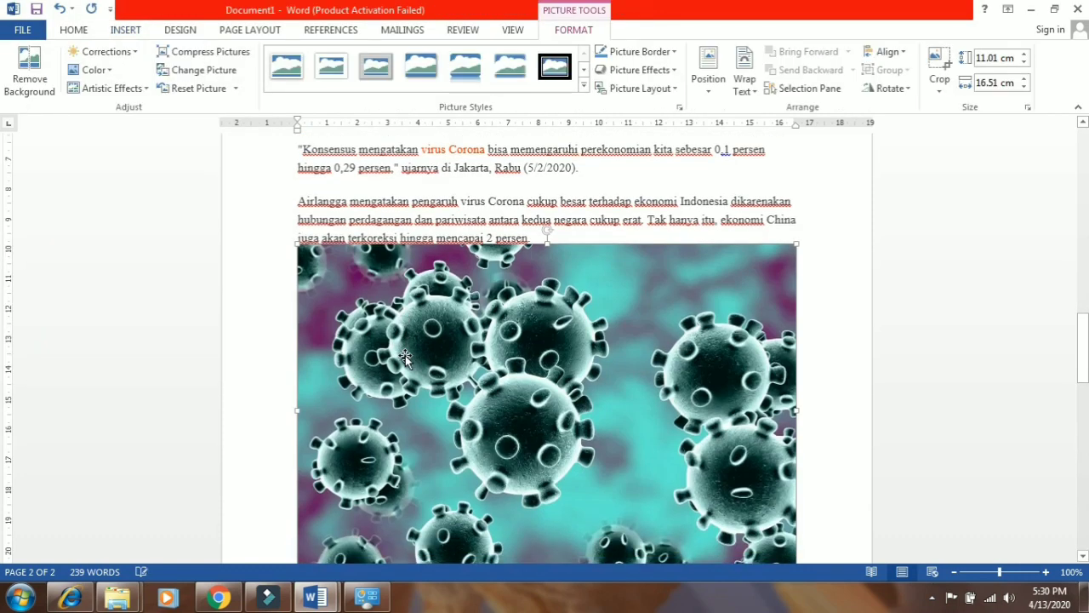
{"action": "left_click_drag", "start_coordinate": [1085, 357], "coordinate": [1084, 371]}
{"action": "left_click_drag", "start_coordinate": [798, 477], "coordinate": [538, 219]}
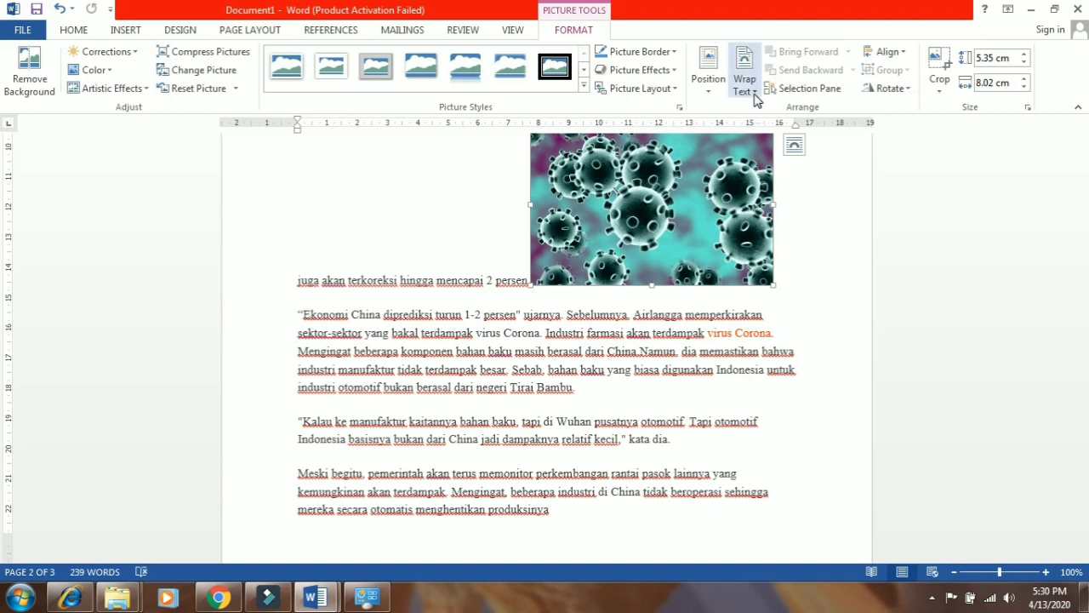
Set the picture's text wrapping to Top and Bottom and move it below the "Ekonomi China diprediksi" paragraph.
{"action": "left_click", "coordinate": [748, 89]}
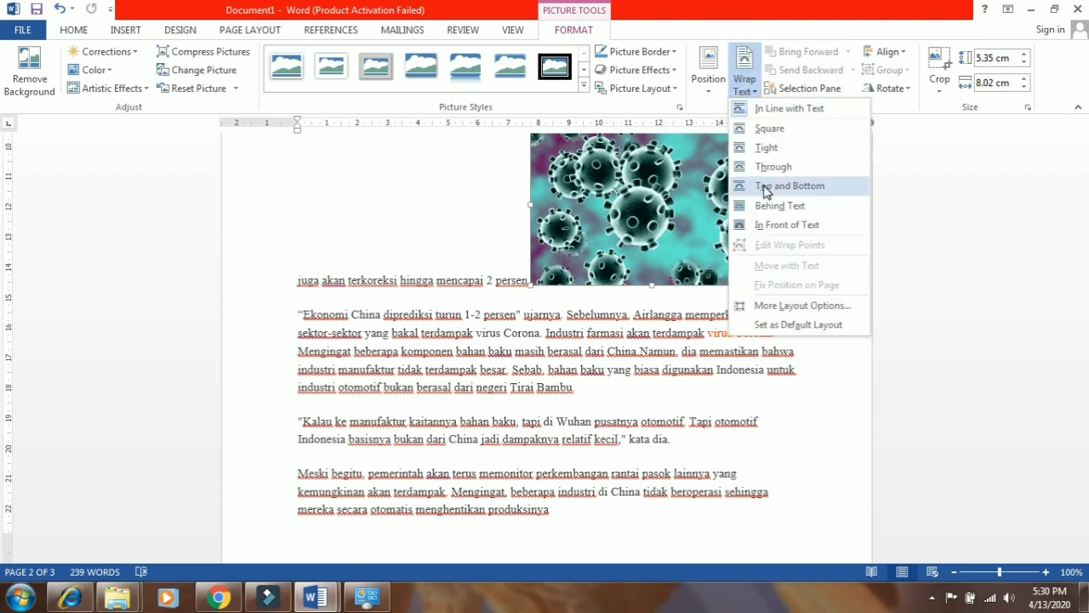
{"action": "left_click", "coordinate": [765, 187]}
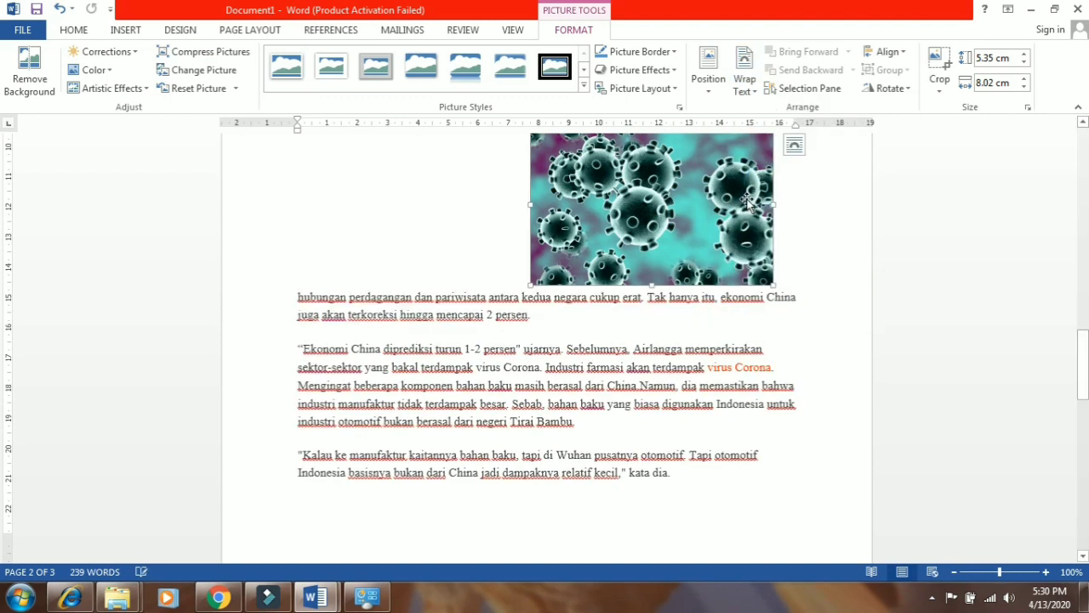
{"action": "left_click_drag", "start_coordinate": [725, 202], "coordinate": [639, 334]}
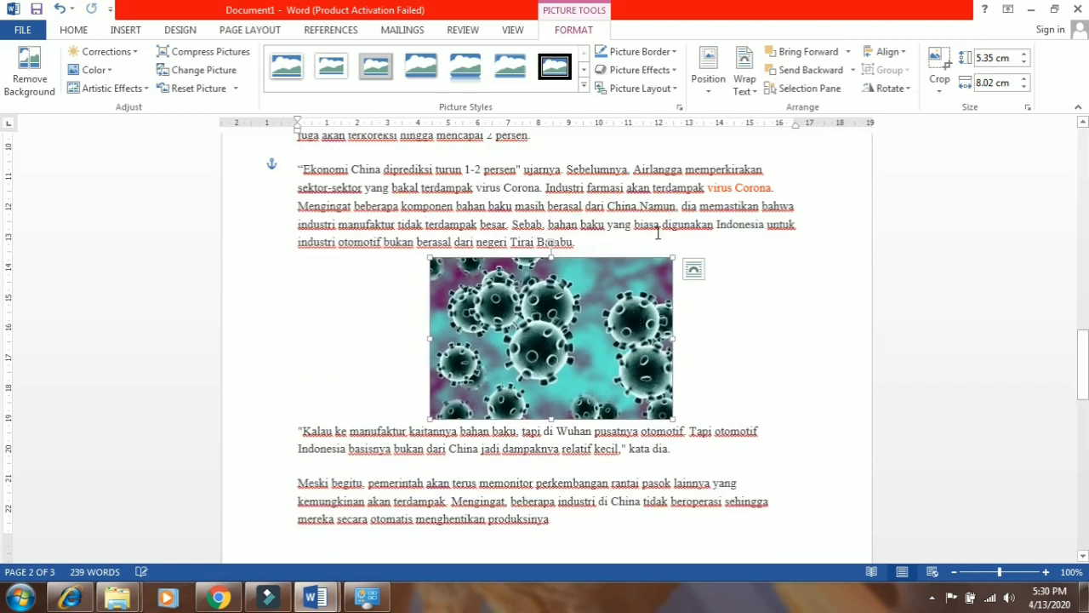
Change the picture's text wrapping to Tight and move it down into the "Meski begitu" and "Sekarang mereka" paragraphs.
{"action": "left_click", "coordinate": [760, 94]}
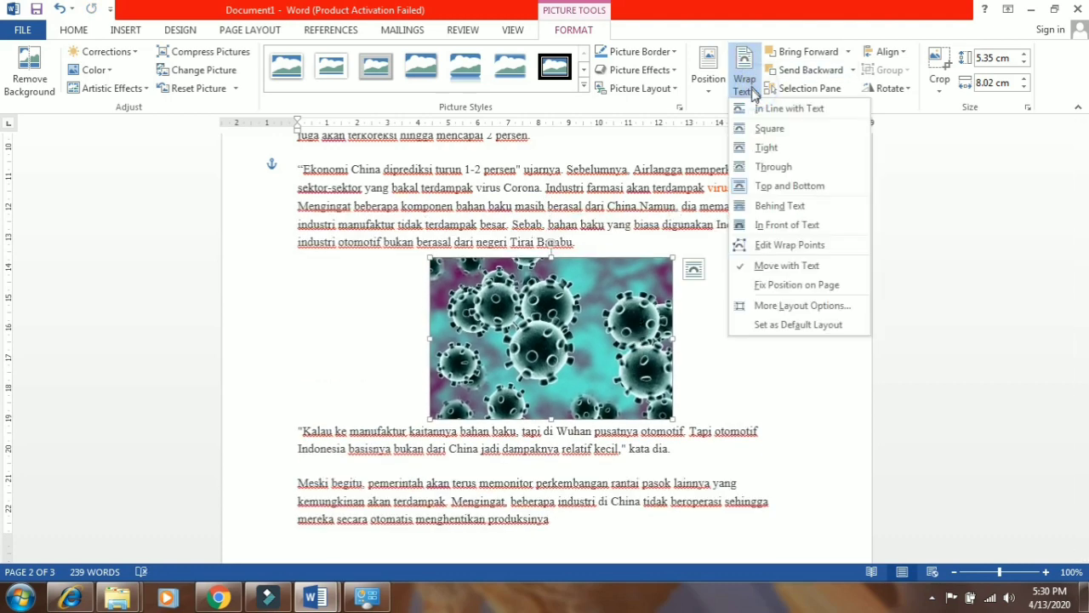
{"action": "left_click", "coordinate": [757, 145]}
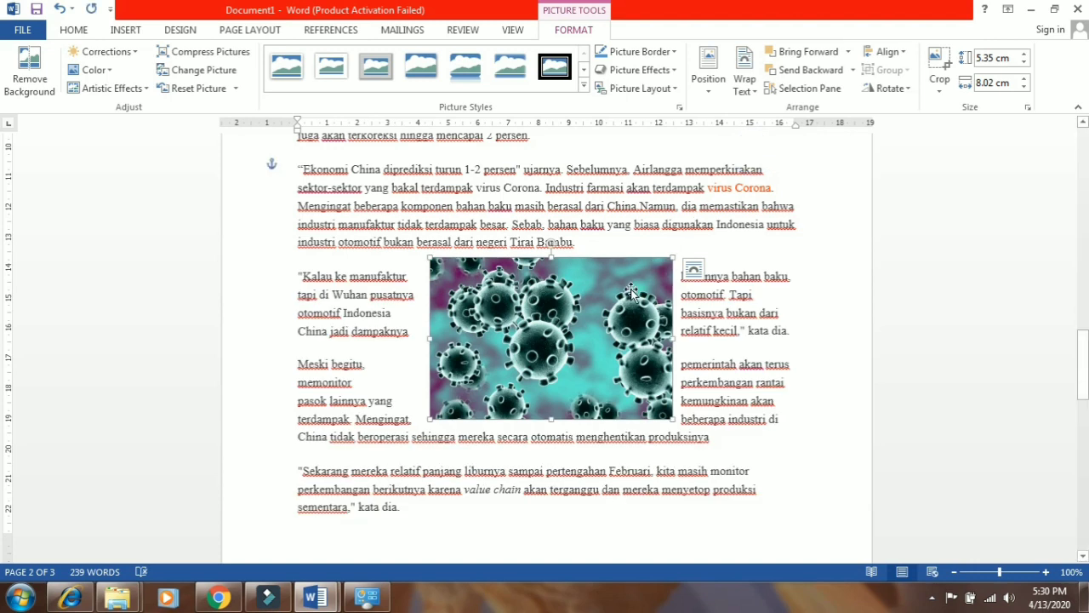
{"action": "left_click_drag", "start_coordinate": [630, 306], "coordinate": [626, 375]}
{"action": "left_click", "coordinate": [729, 308]}
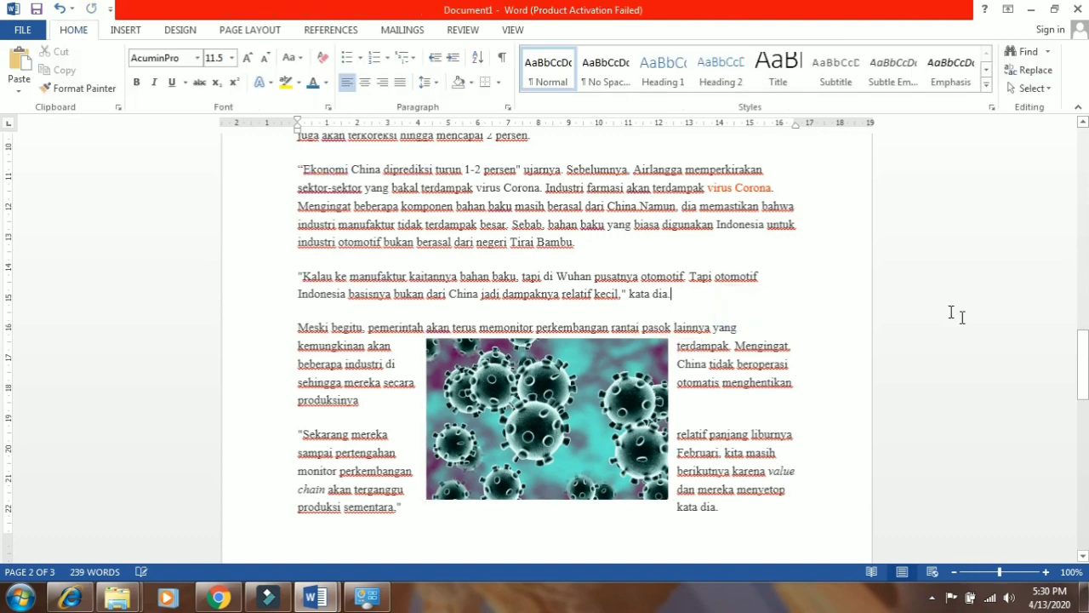
{"action": "left_click_drag", "start_coordinate": [1083, 361], "coordinate": [1081, 139]}
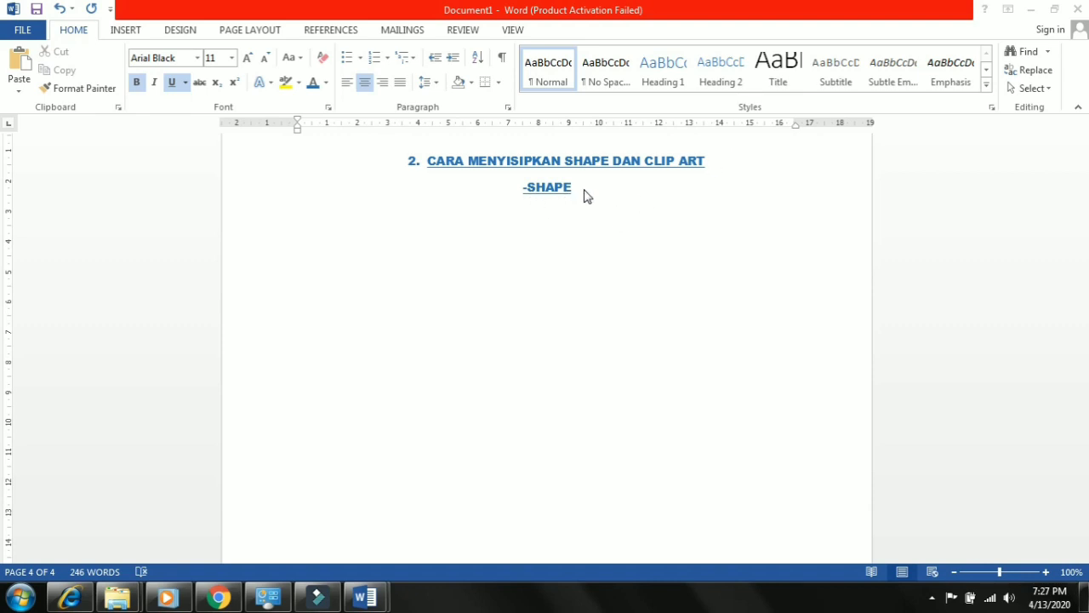
Draw a heart shape about 3.28 × 3.76 cm and centre it below the -SHAPE heading.
{"action": "left_click", "coordinate": [130, 34]}
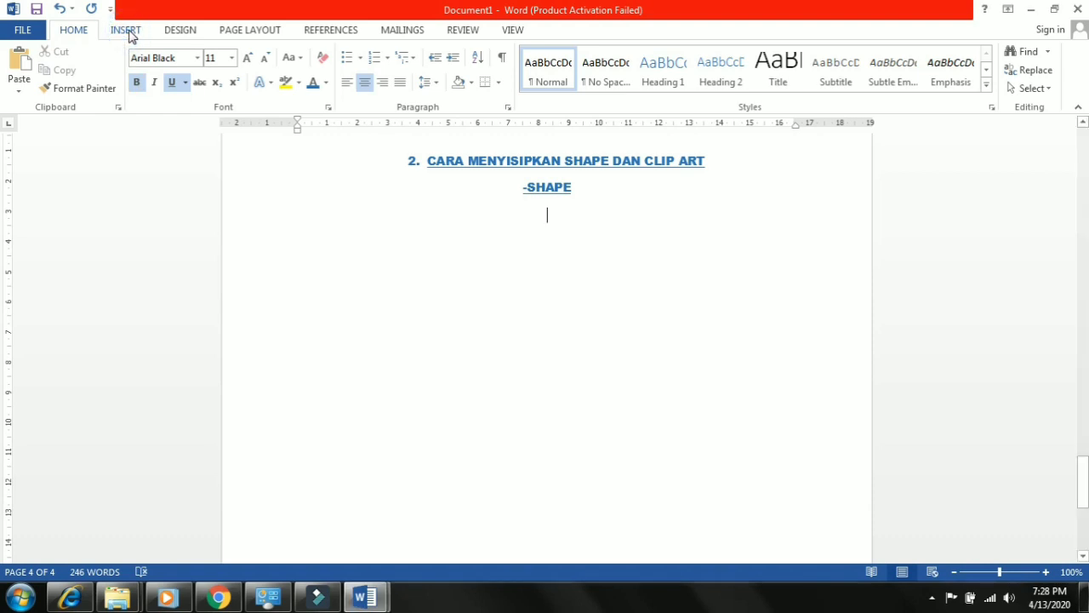
{"action": "left_click", "coordinate": [128, 31]}
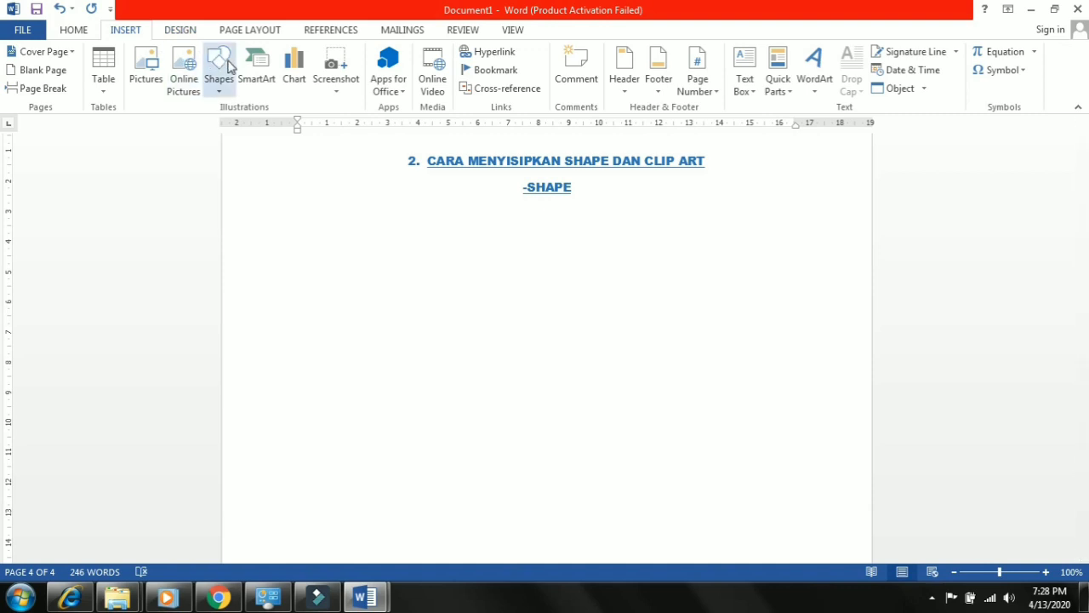
{"action": "left_click", "coordinate": [222, 90]}
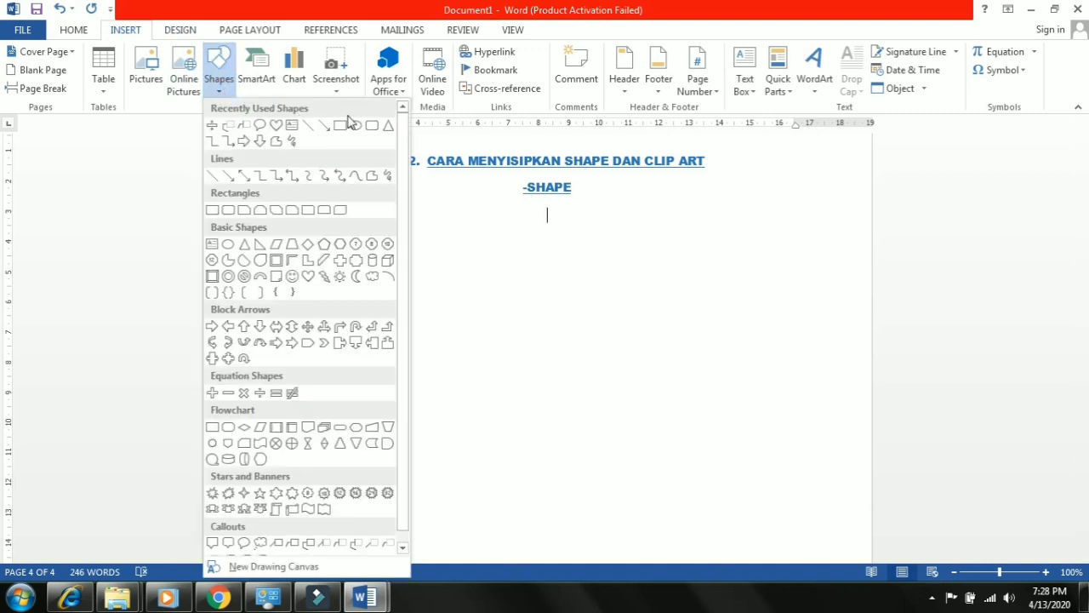
{"action": "left_click_drag", "start_coordinate": [406, 194], "coordinate": [406, 230]}
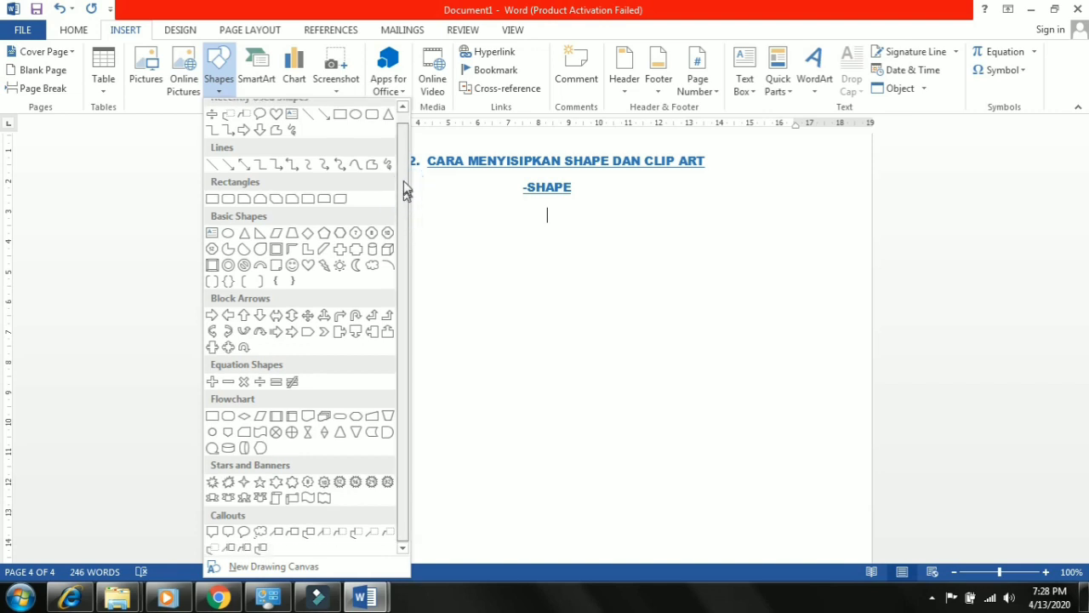
{"action": "left_click_drag", "start_coordinate": [406, 192], "coordinate": [404, 180]}
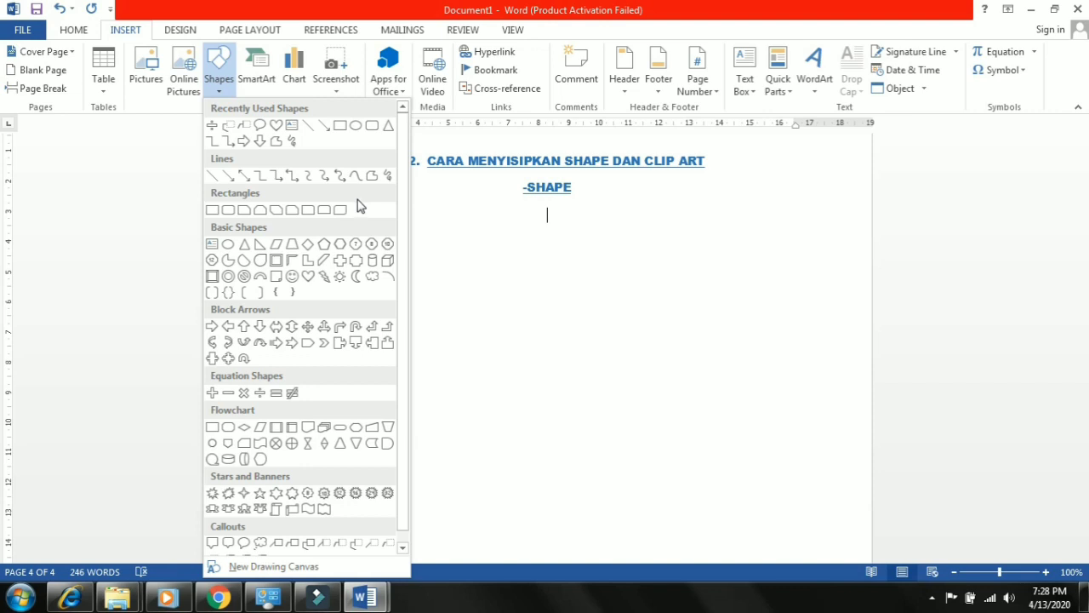
{"action": "mouse_move", "coordinate": [407, 207]}
{"action": "left_mouse_down"}
{"action": "mouse_move", "coordinate": [406, 219]}
{"action": "mouse_move", "coordinate": [406, 207]}
{"action": "left_mouse_up"}
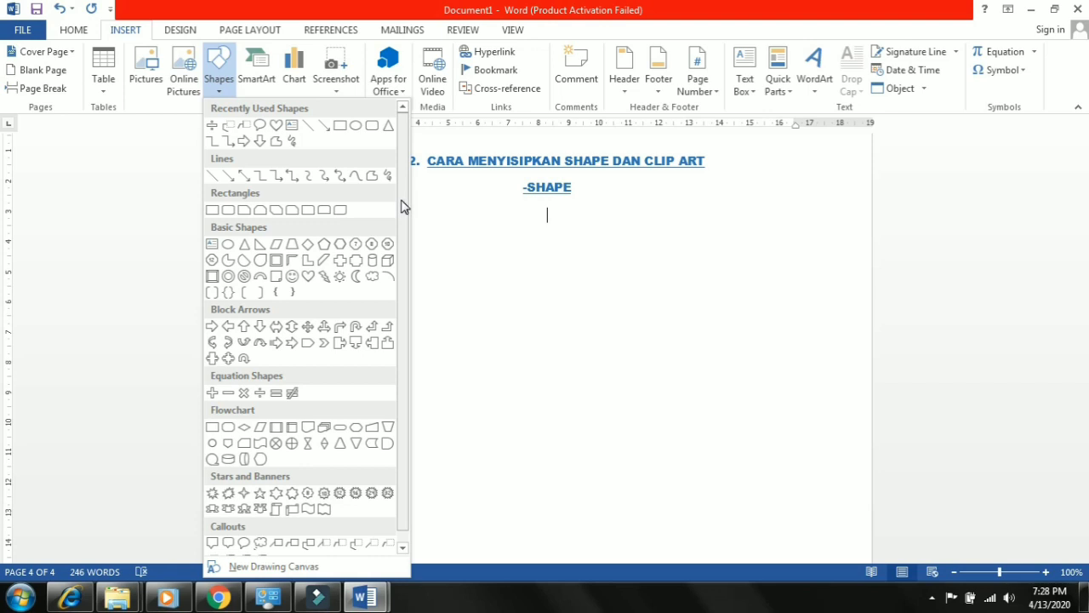
{"action": "left_click", "coordinate": [308, 279]}
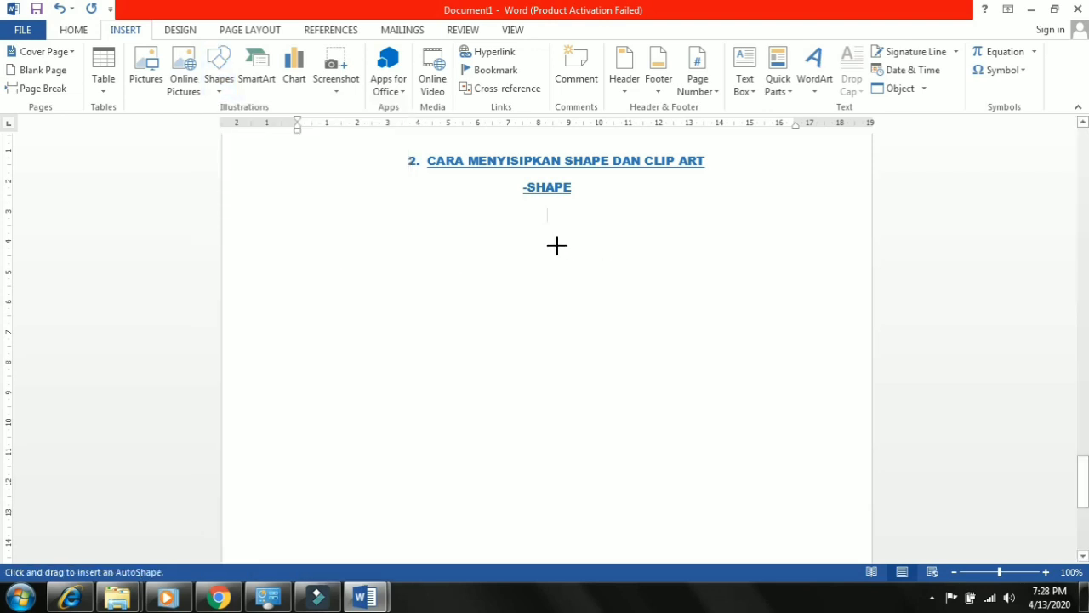
{"action": "left_click_drag", "start_coordinate": [549, 239], "coordinate": [435, 336]}
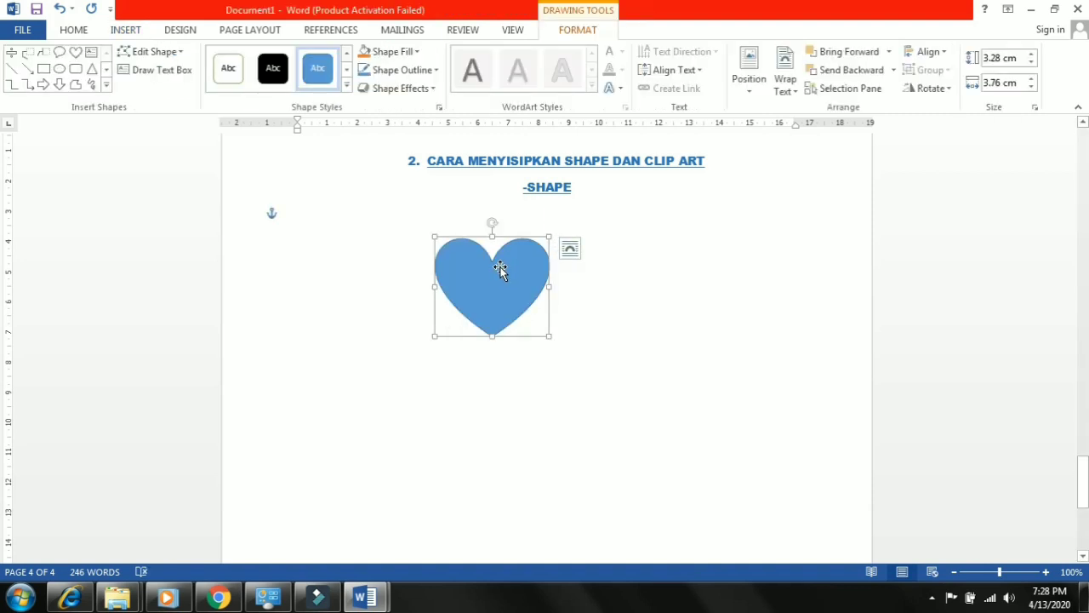
{"action": "left_click_drag", "start_coordinate": [506, 263], "coordinate": [550, 253]}
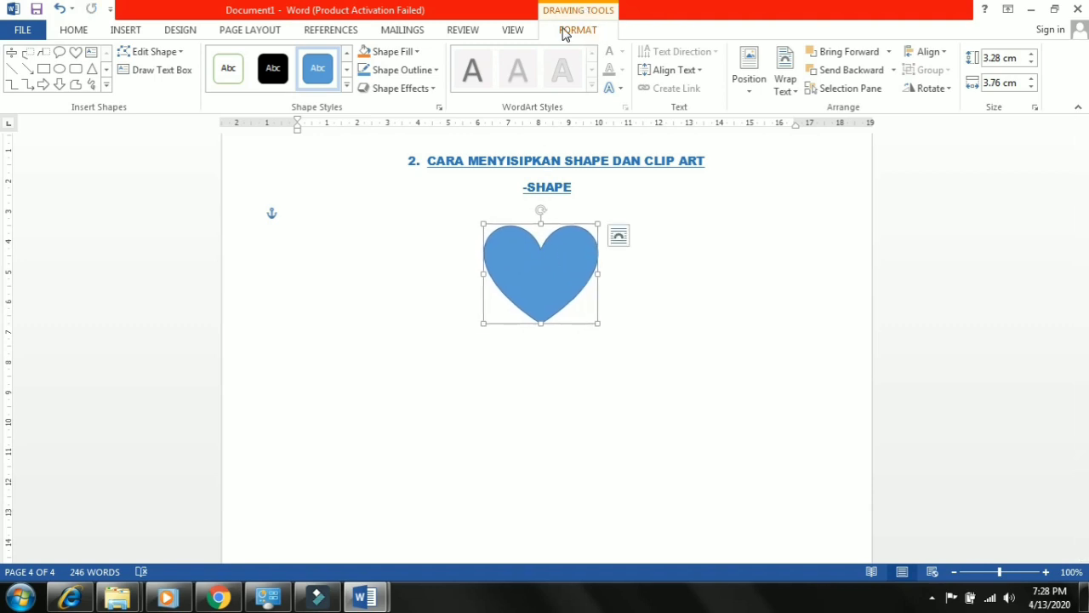
Apply the light orange shape style from the fourth row of theme styles to the heart.
{"action": "left_click", "coordinate": [346, 85]}
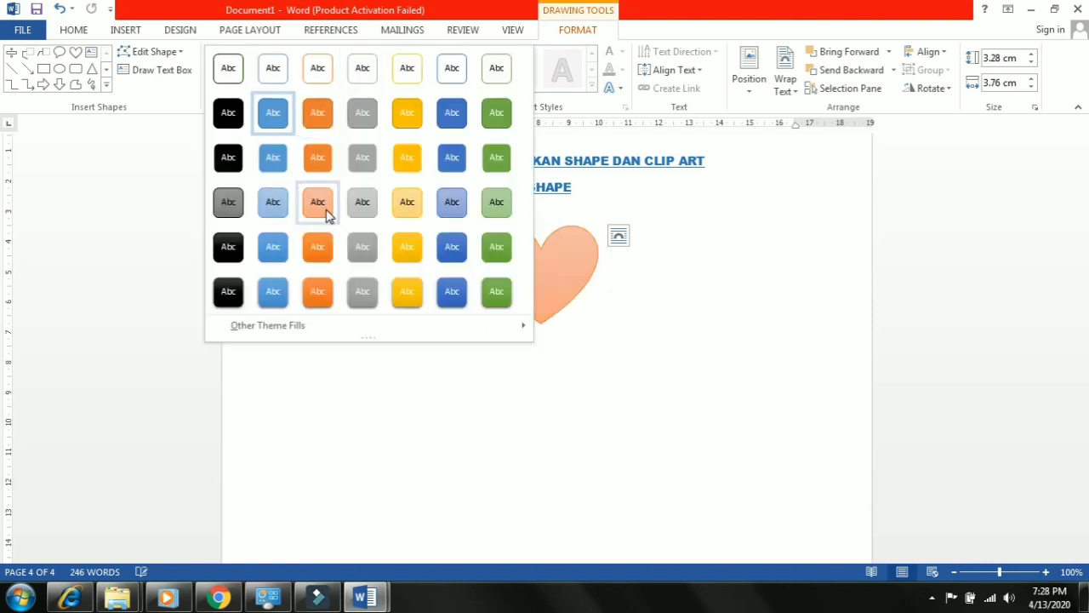
{"action": "left_click", "coordinate": [328, 214]}
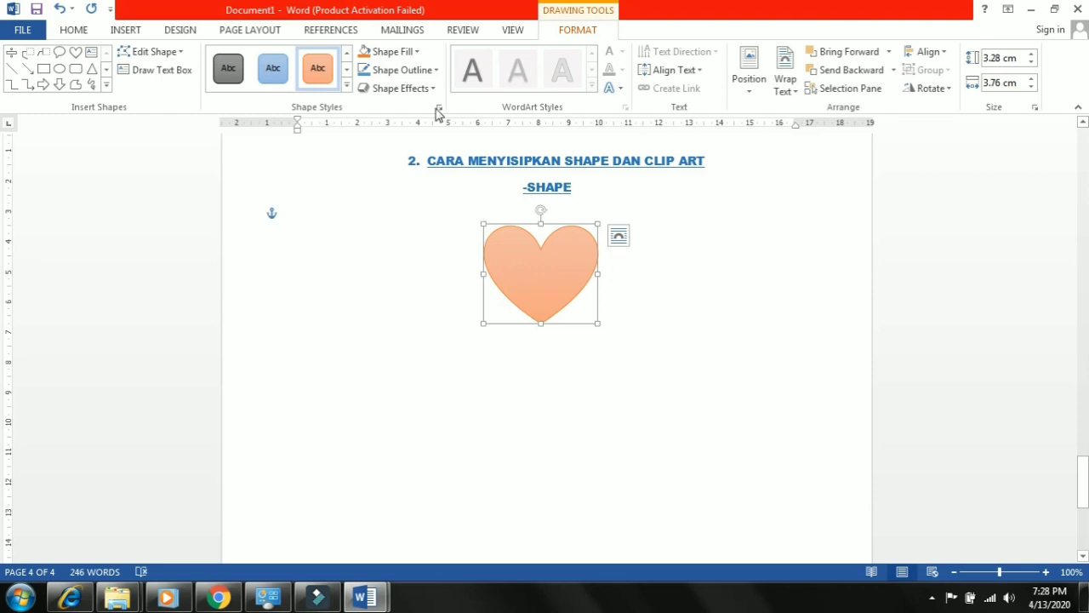
Try a darker blue fill on the heart and restore its light orange shape style.
{"action": "left_click", "coordinate": [418, 53]}
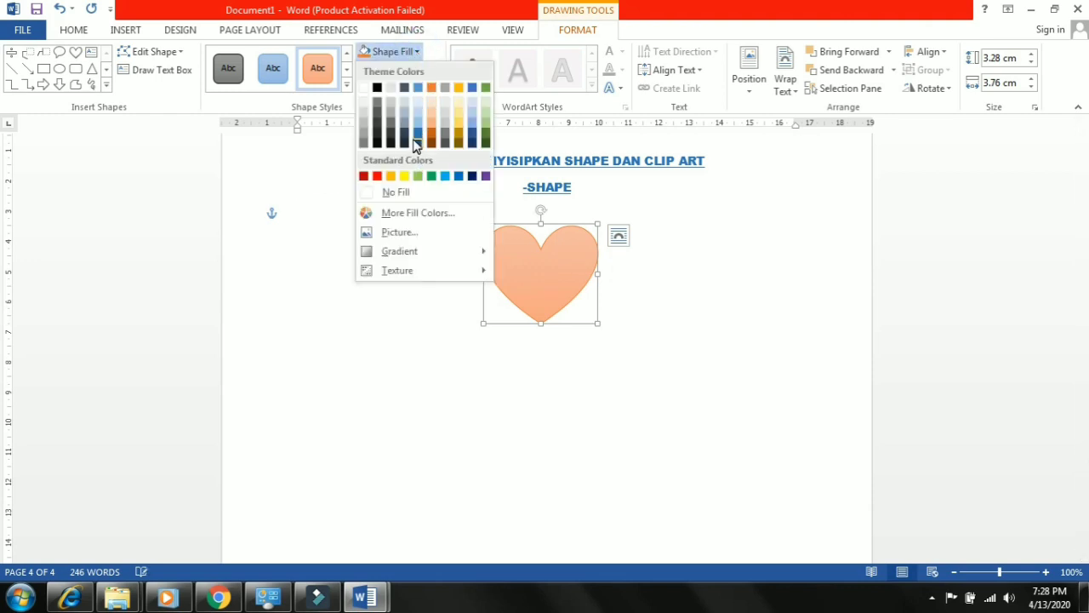
{"action": "left_click", "coordinate": [417, 139]}
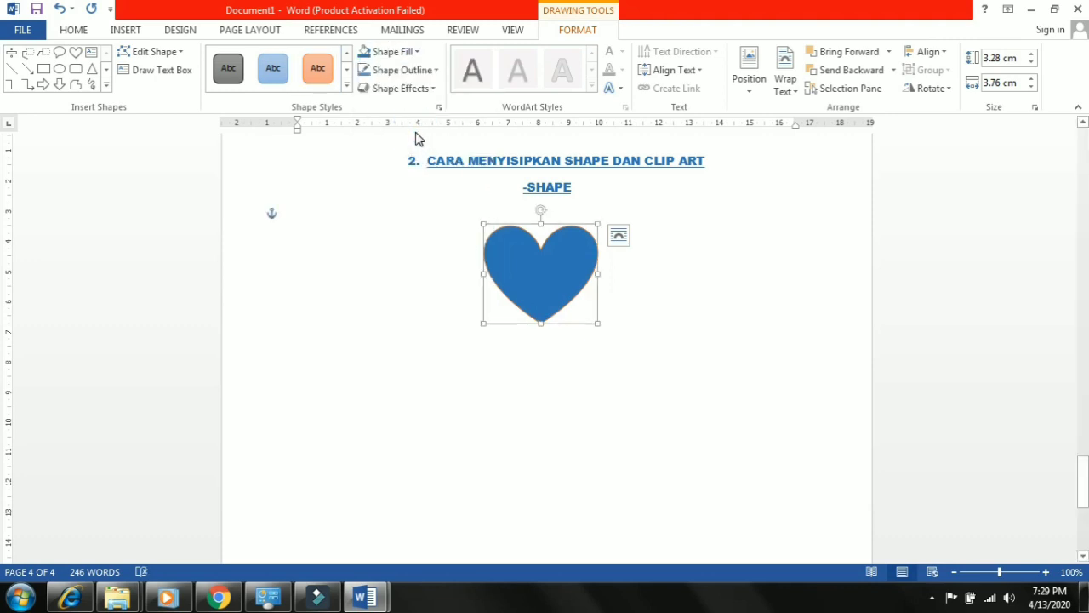
{"action": "left_click", "coordinate": [317, 72]}
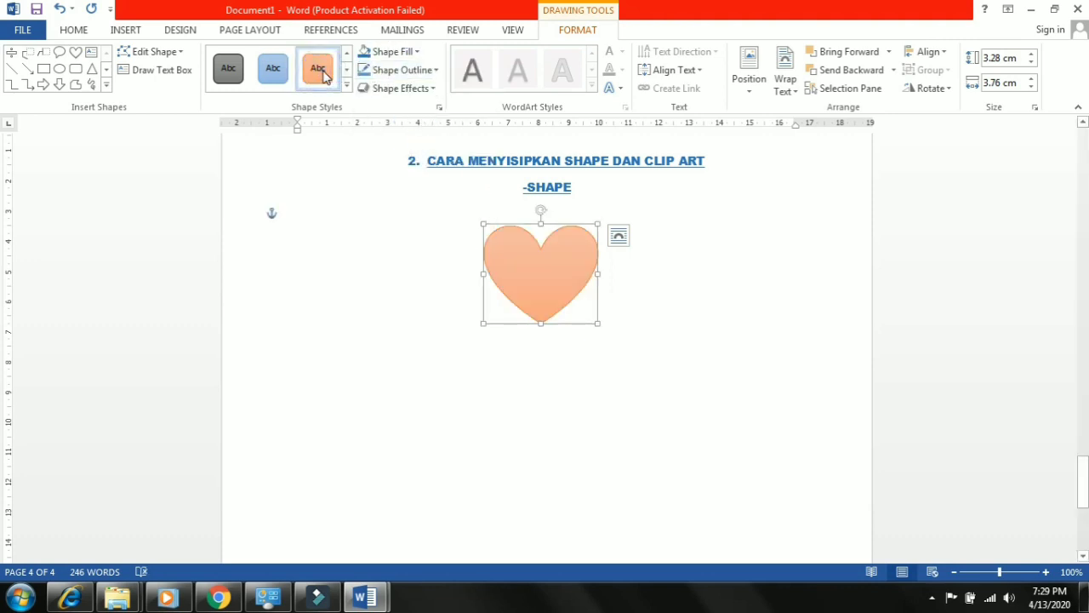
{"action": "left_click", "coordinate": [604, 323]}
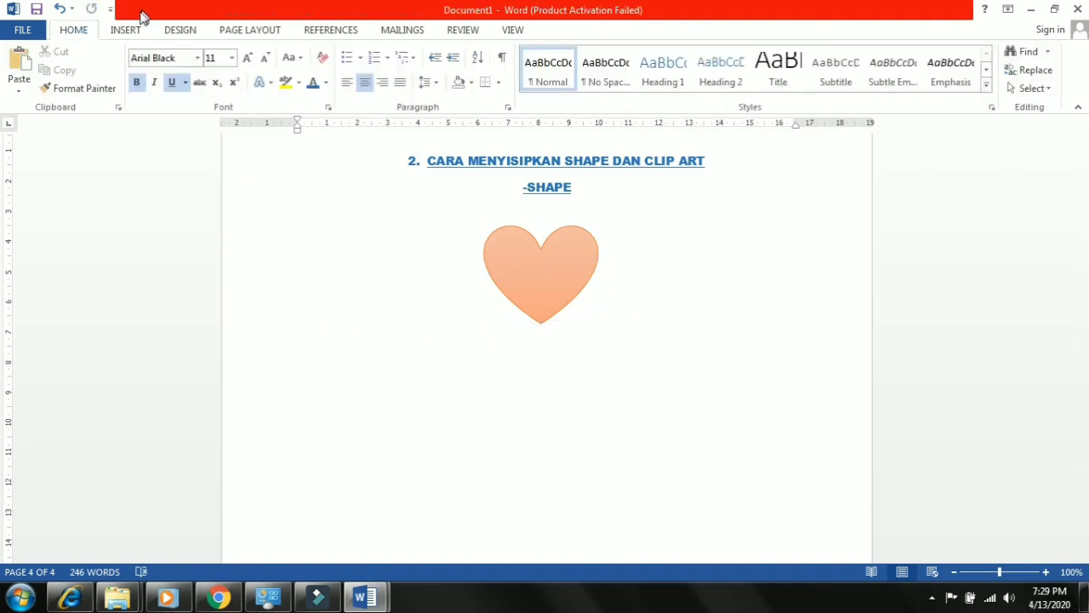
Draw an oval speech callout about 3.52 × 4.55 cm and place it centred below the heart.
{"action": "left_click", "coordinate": [127, 31]}
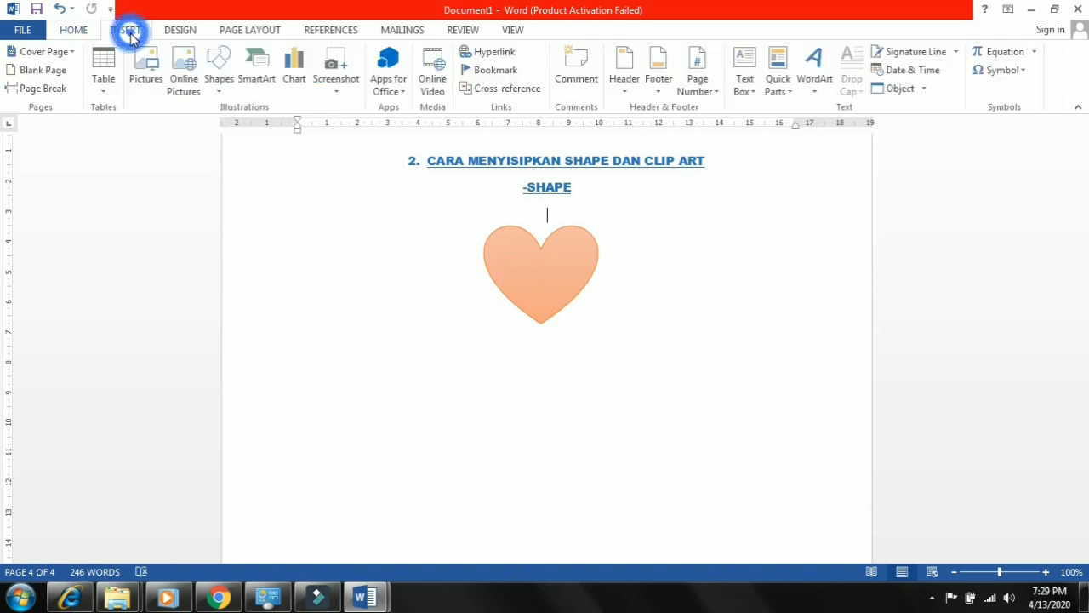
{"action": "left_click", "coordinate": [219, 92]}
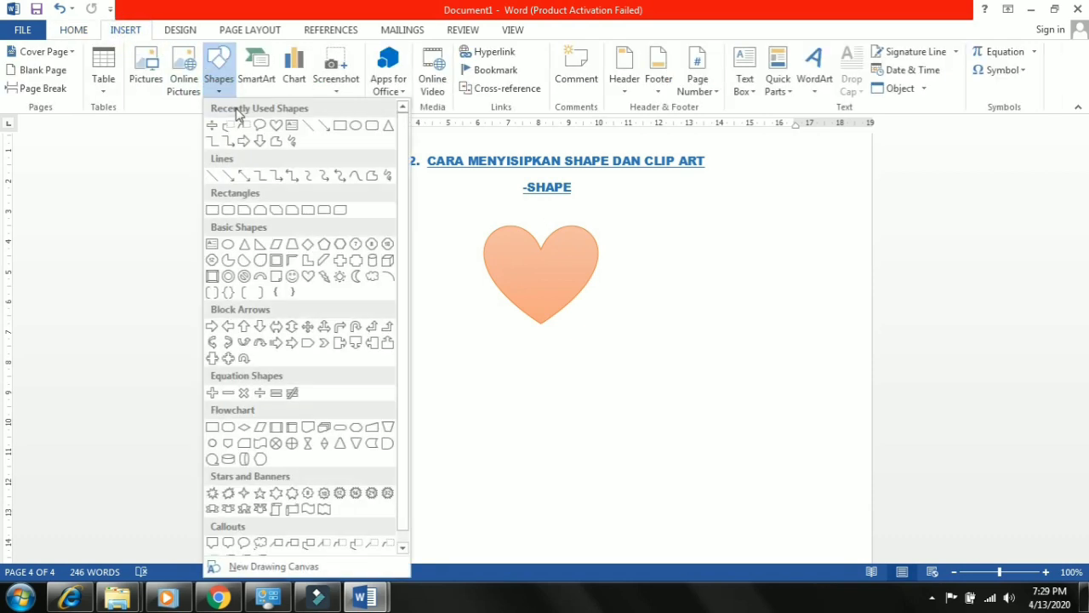
{"action": "left_click_drag", "start_coordinate": [403, 257], "coordinate": [407, 327]}
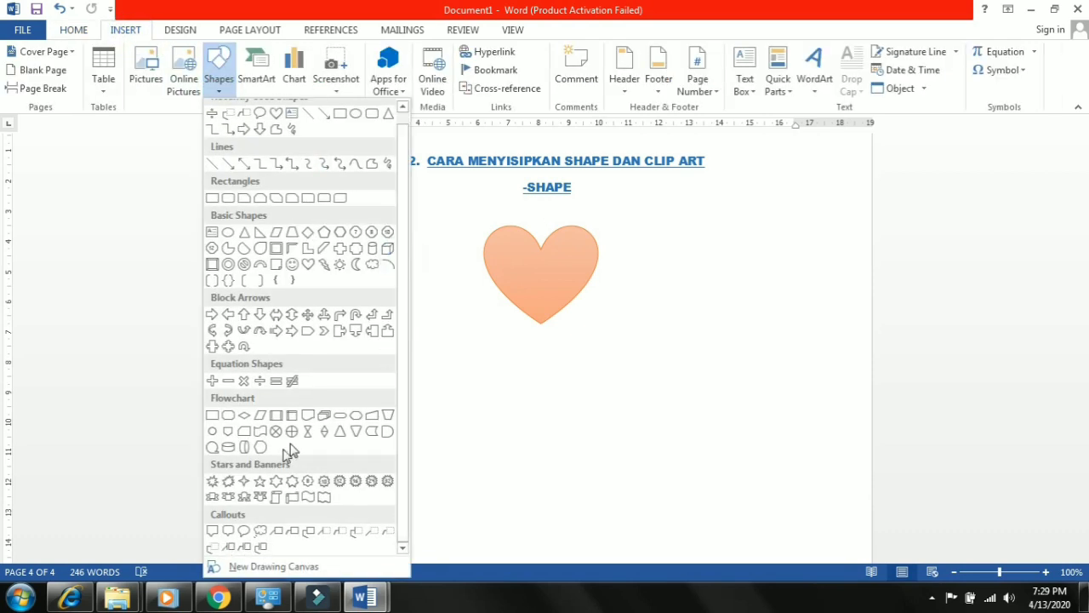
{"action": "left_click", "coordinate": [230, 531]}
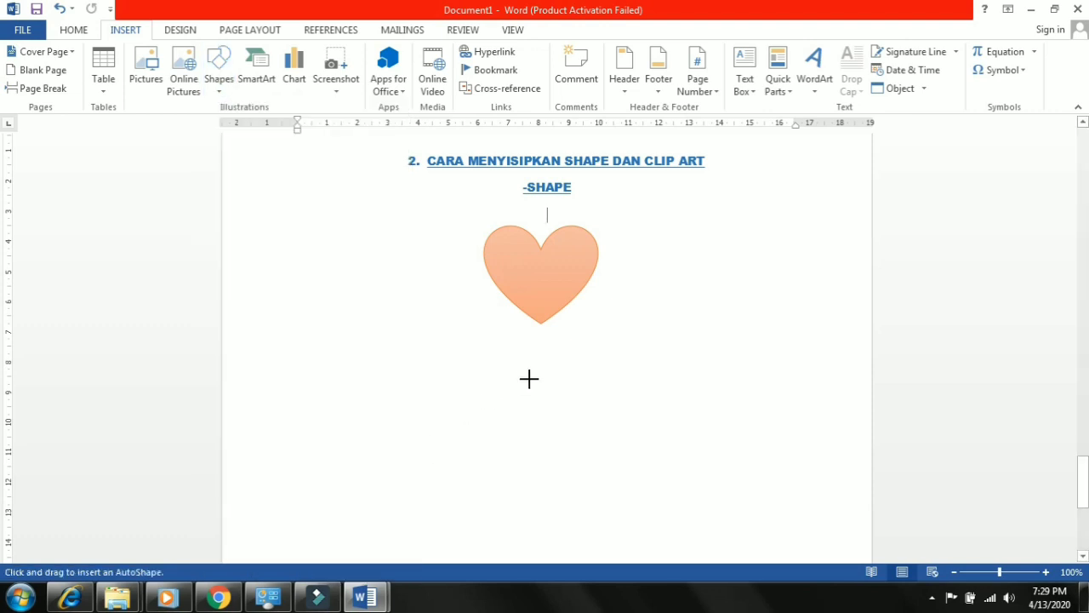
{"action": "mouse_move", "coordinate": [529, 376]}
{"action": "left_mouse_down"}
{"action": "mouse_move", "coordinate": [513, 403]}
{"action": "mouse_move", "coordinate": [439, 429]}
{"action": "mouse_move", "coordinate": [426, 452]}
{"action": "mouse_move", "coordinate": [394, 464]}
{"action": "mouse_move", "coordinate": [392, 482]}
{"action": "left_mouse_up"}
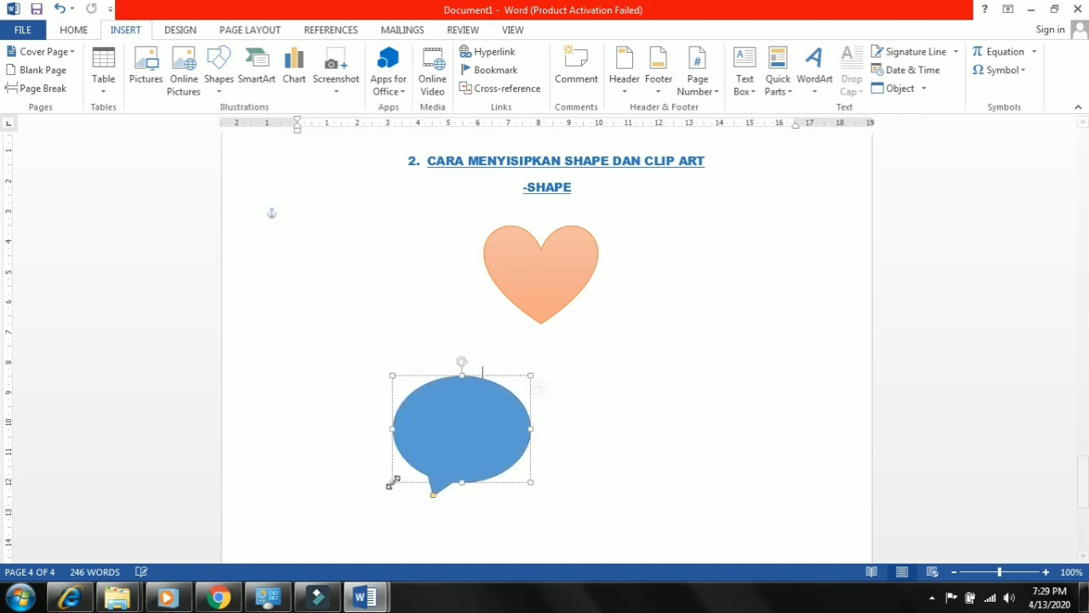
{"action": "left_click", "coordinate": [474, 381]}
{"action": "left_click_drag", "start_coordinate": [497, 376], "coordinate": [546, 359]}
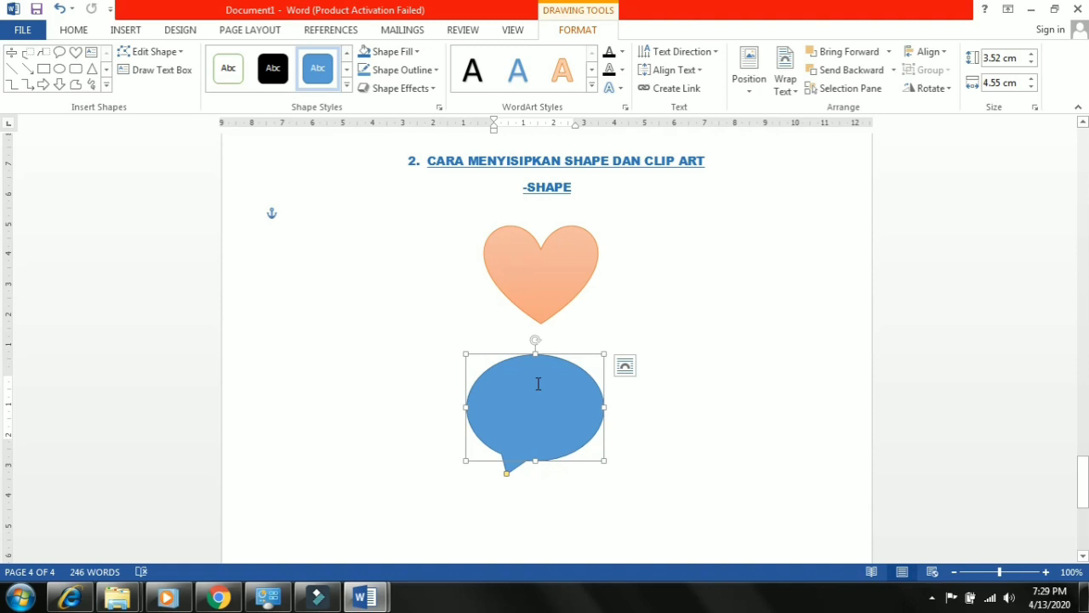
Enter the text "HAI SEMUANYA SEMOGA BAIK-BAIK SAJA" inside the oval speech callout.
{"action": "type", "text": "HAI S"}
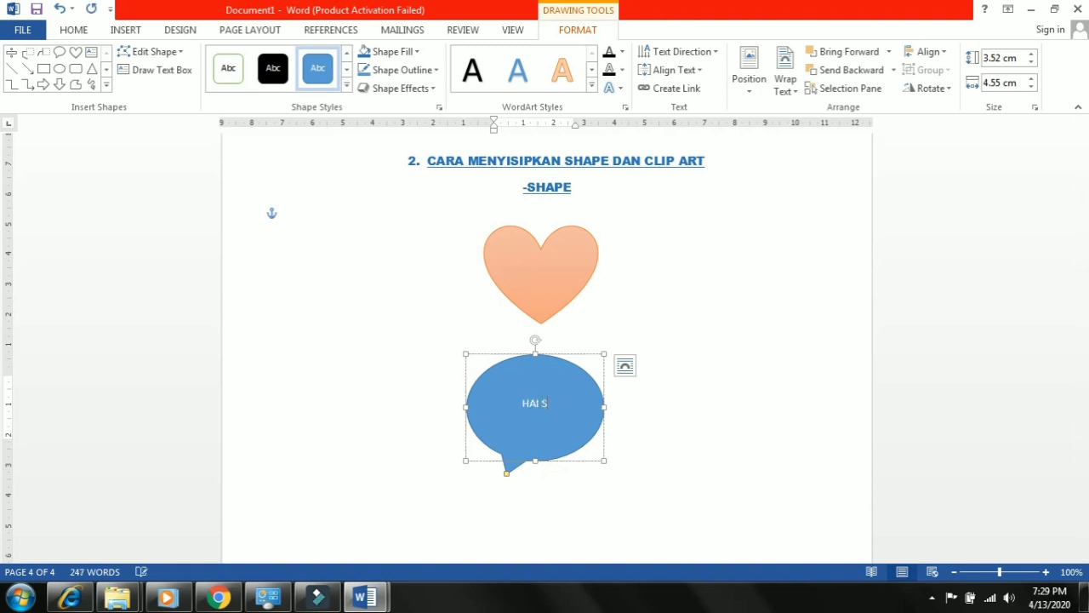
{"action": "type", "text": "EMUANYA SEMOGA"}
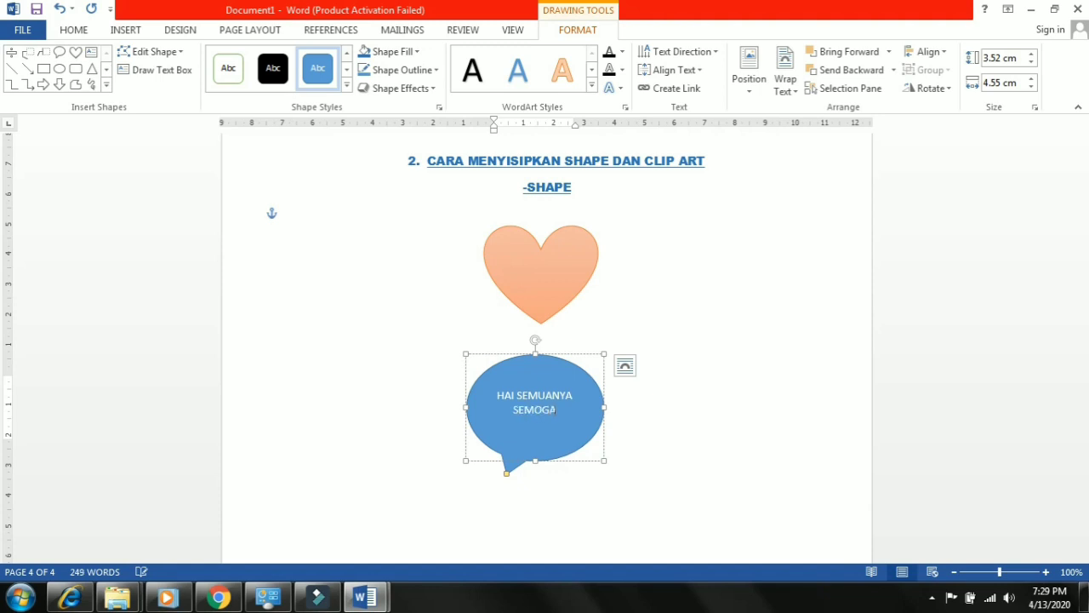
{"action": "type", "text": " BAIK-BAIK S"}
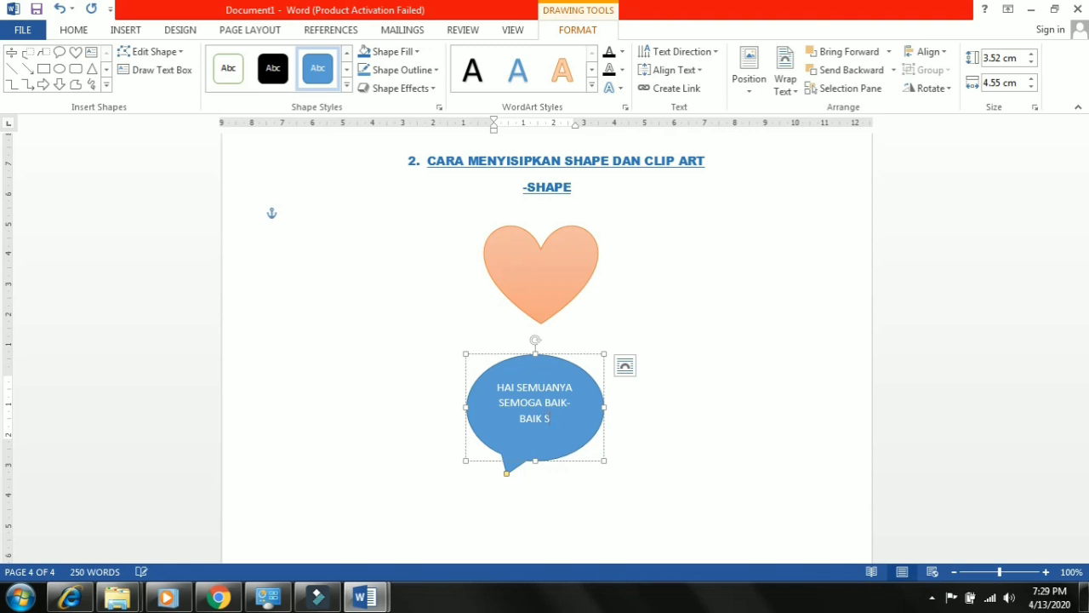
{"action": "type", "text": "AJA"}
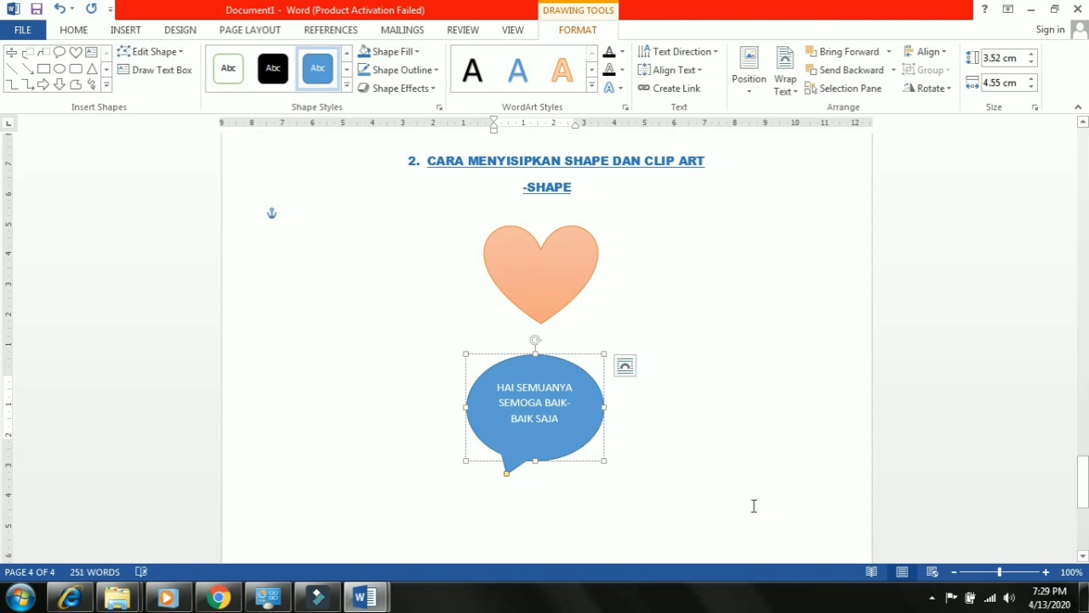
Apply the black shape style from the last row of theme styles to the oval speech callout.
{"action": "left_click", "coordinate": [557, 394]}
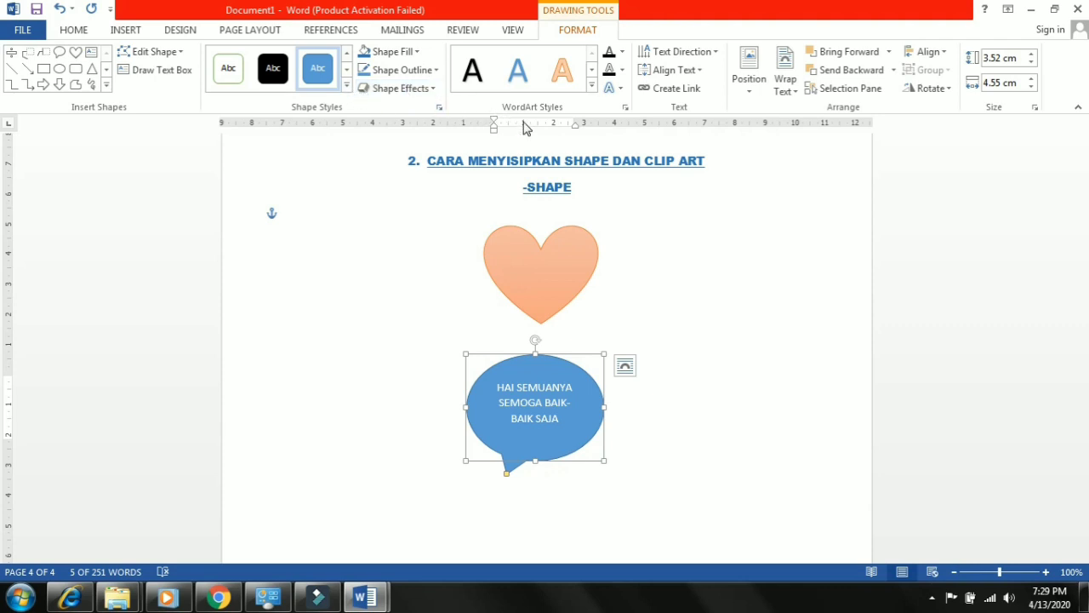
{"action": "left_click", "coordinate": [345, 87]}
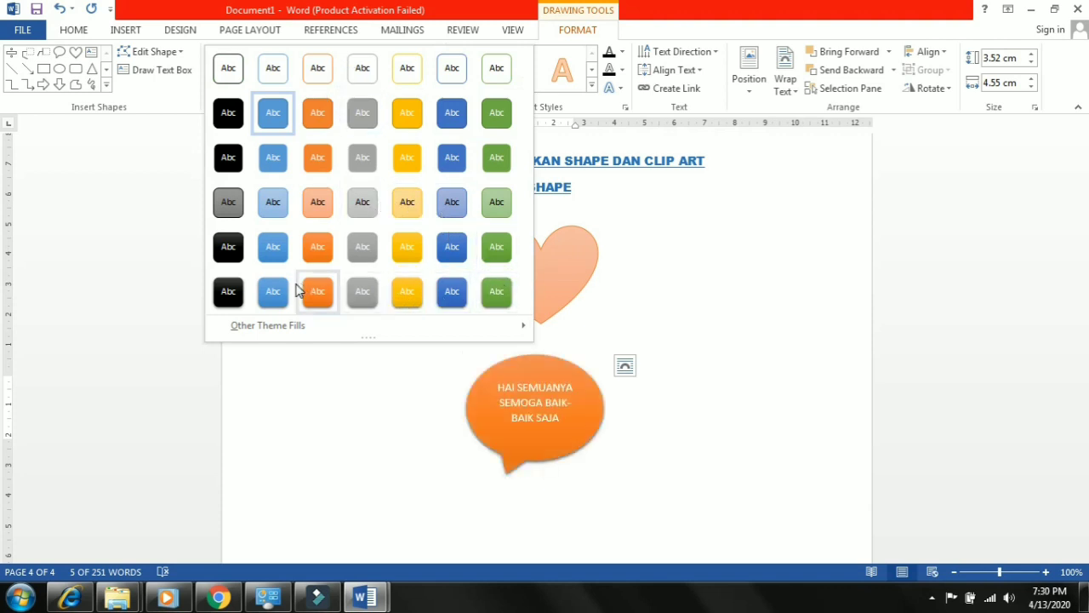
{"action": "left_click", "coordinate": [232, 286]}
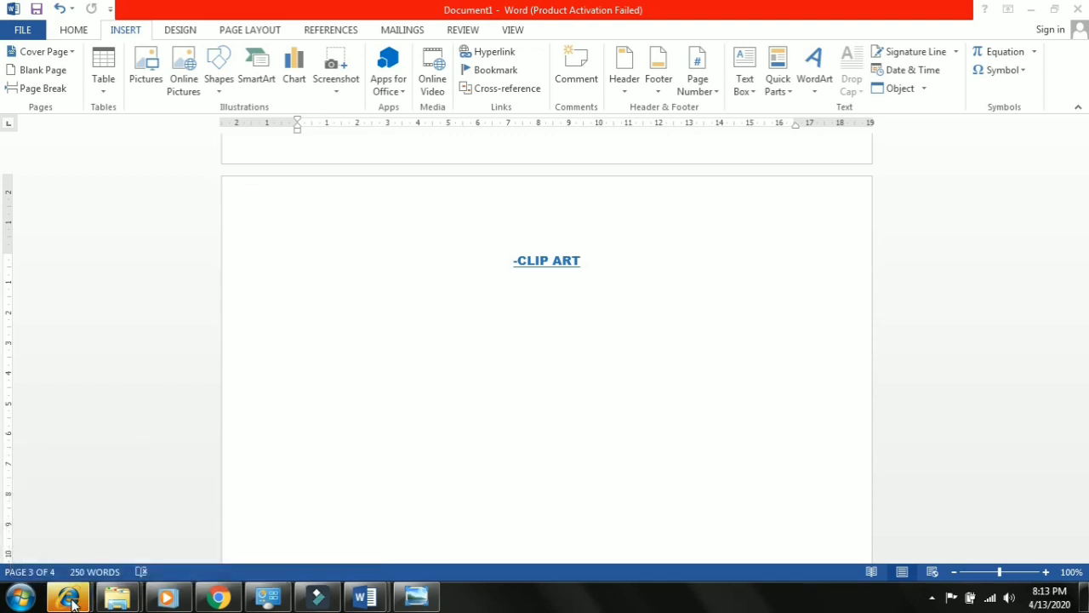
Switch to the Internet Explorer window with the clip art search results and open the Free Clipart page on classroomclipart.com.
{"action": "mouse_move", "coordinate": [73, 602]}
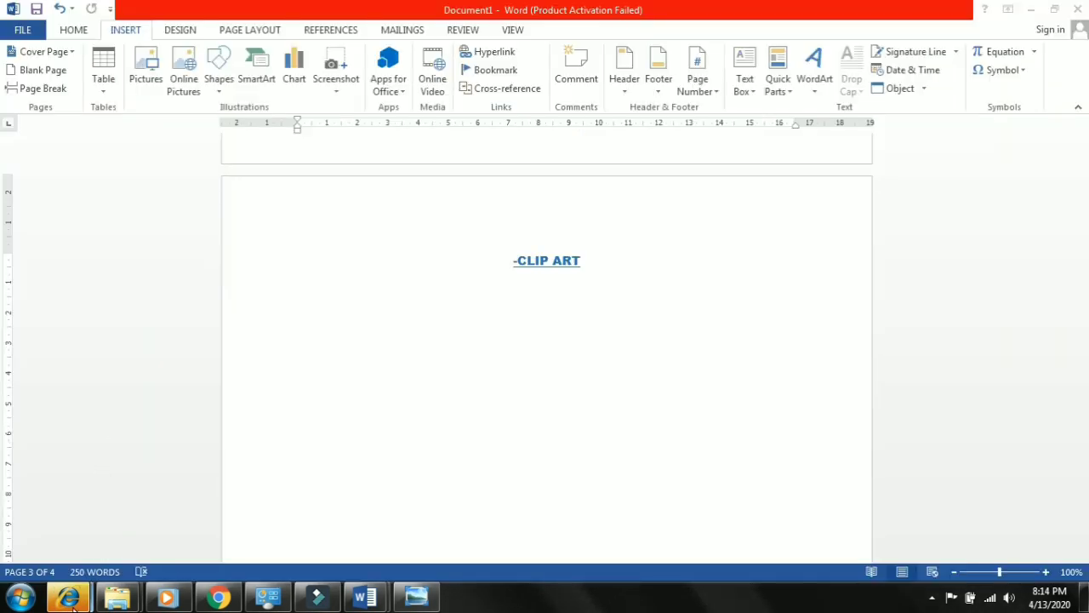
{"action": "mouse_move", "coordinate": [73, 606]}
{"action": "left_click", "coordinate": [97, 515]}
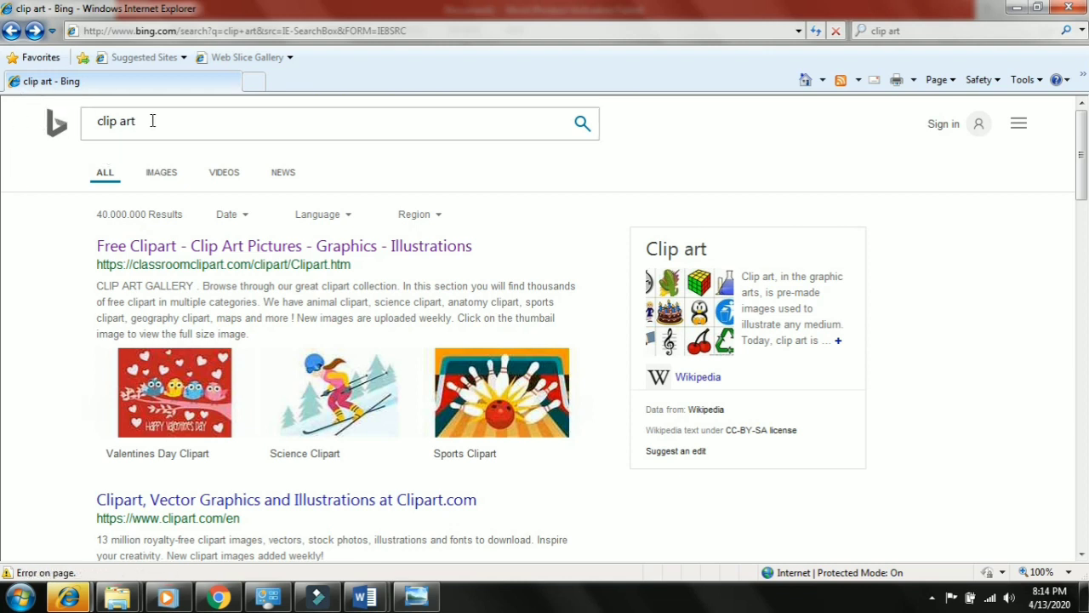
{"action": "left_click", "coordinate": [121, 247]}
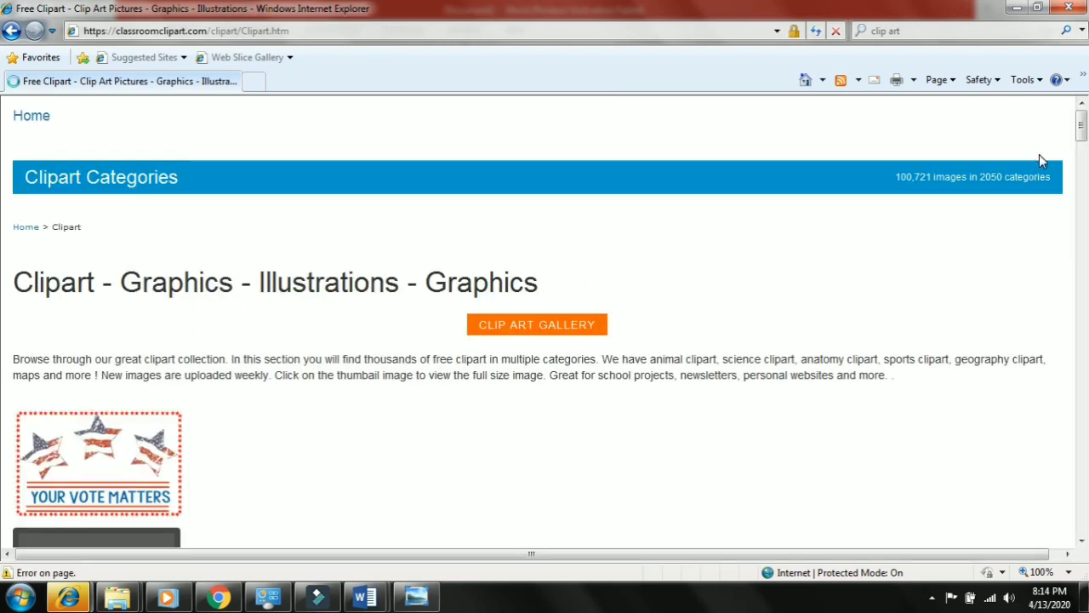
Open the Music Clipart category and choose the vintage record player clipart.
{"action": "left_click_drag", "start_coordinate": [1081, 132], "coordinate": [1083, 341]}
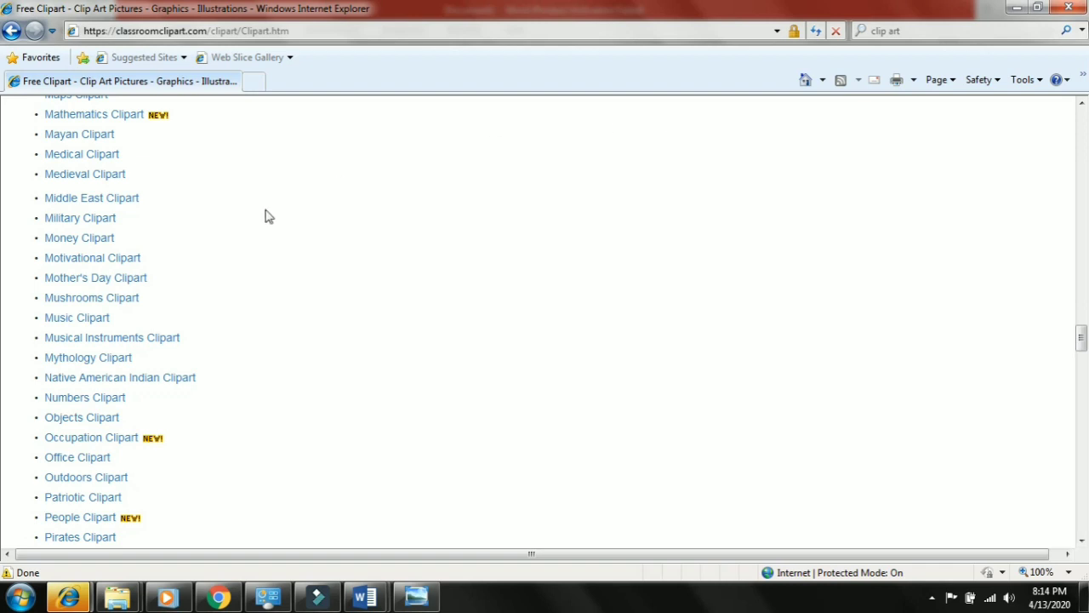
{"action": "left_click", "coordinate": [60, 326]}
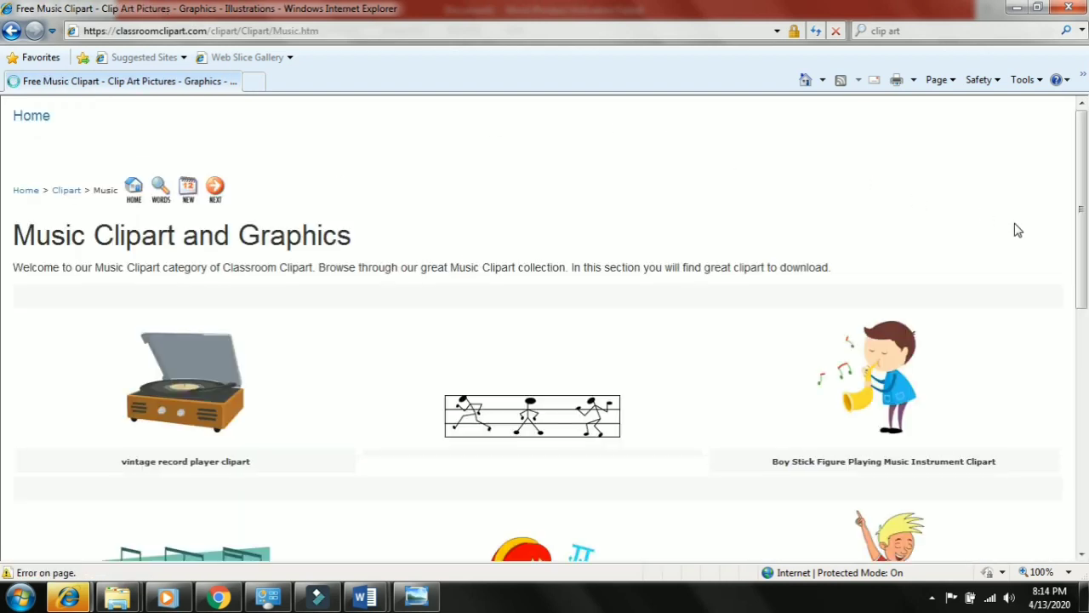
{"action": "mouse_move", "coordinate": [1079, 183]}
{"action": "left_mouse_down"}
{"action": "mouse_move", "coordinate": [1078, 366]}
{"action": "mouse_move", "coordinate": [1068, 197]}
{"action": "left_mouse_up"}
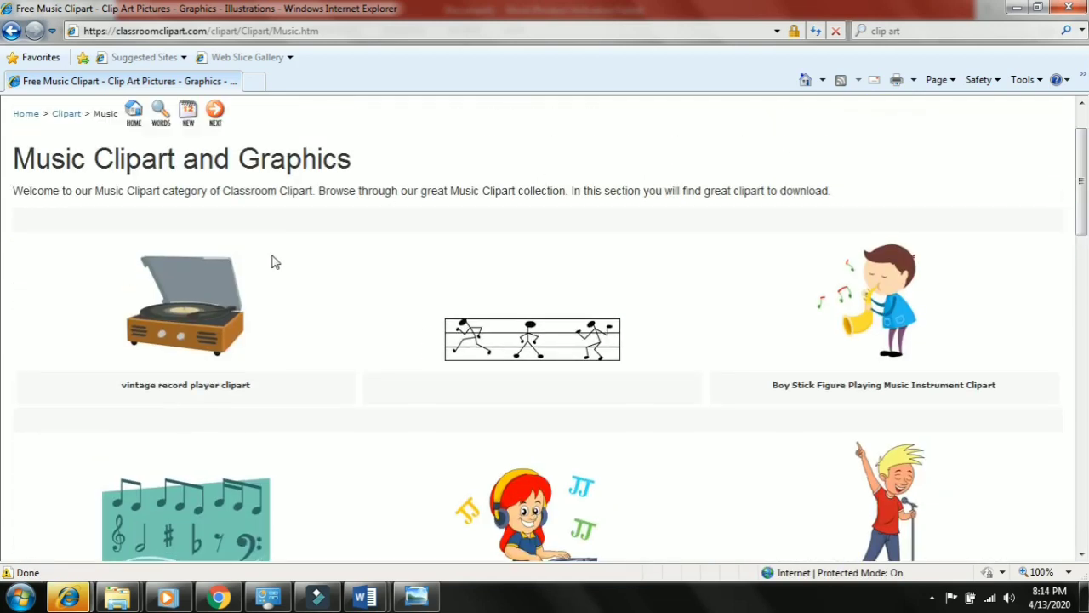
{"action": "left_click", "coordinate": [184, 327]}
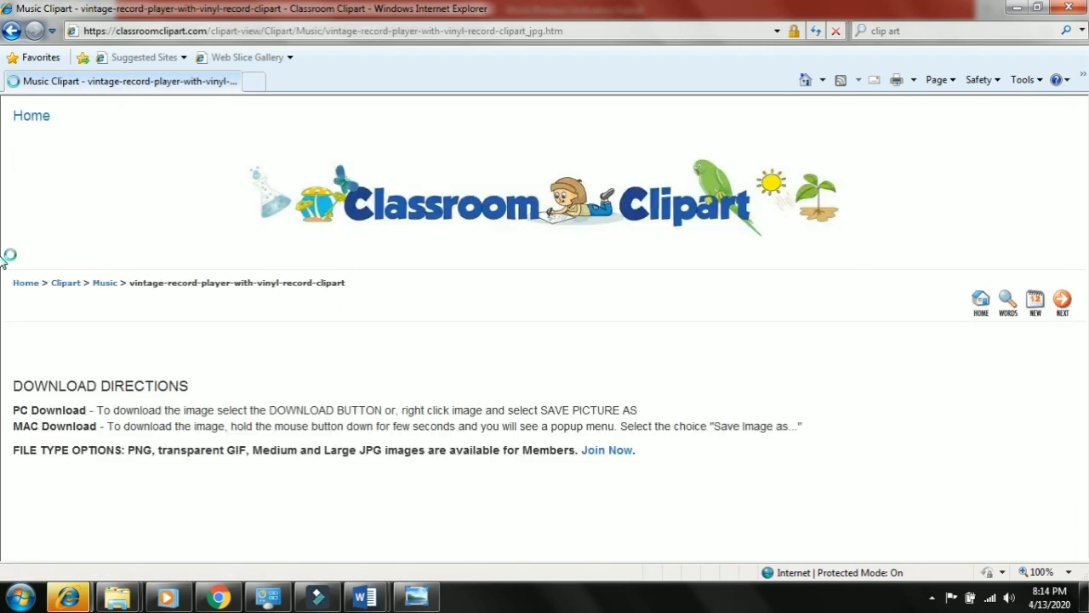
Download the free version of the vintage record player image and open it in Windows Photo Viewer, allowing the program to run.
{"action": "left_click_drag", "start_coordinate": [1084, 255], "coordinate": [1084, 388]}
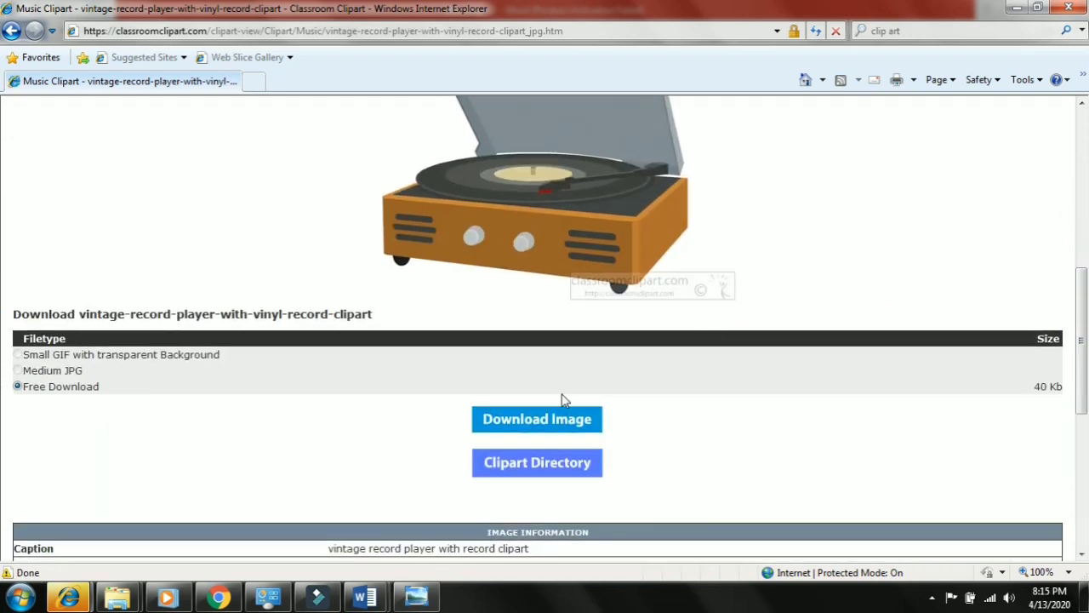
{"action": "left_click", "coordinate": [545, 423]}
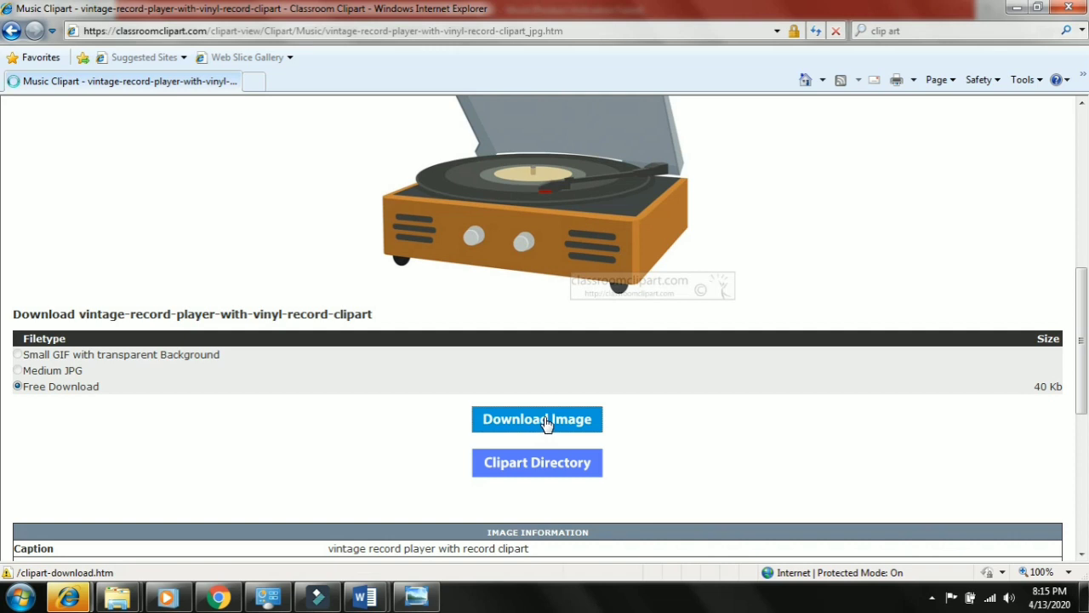
{"action": "left_click", "coordinate": [545, 423]}
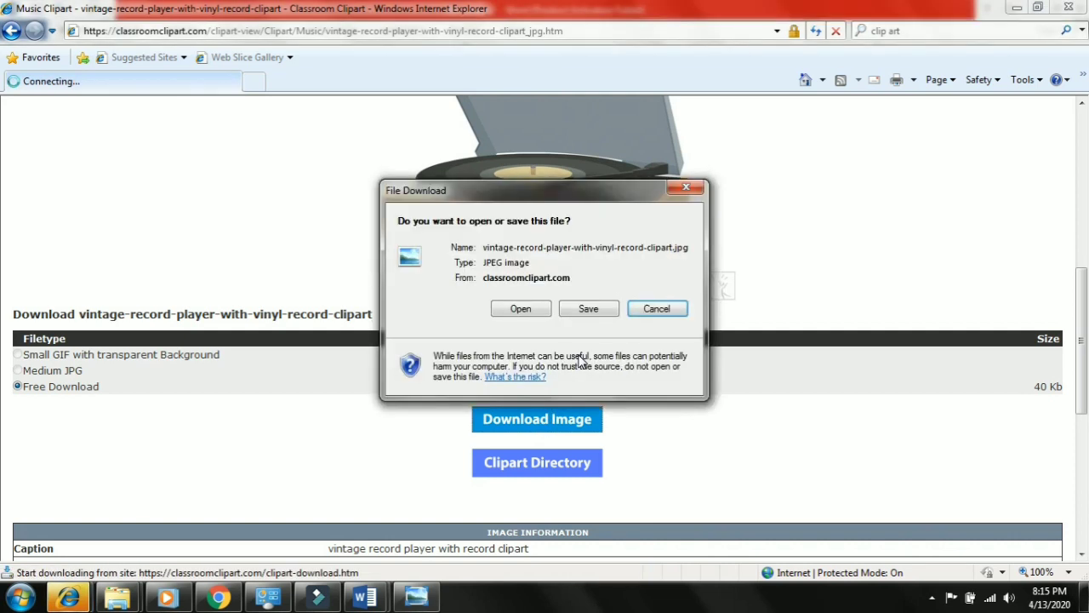
{"action": "left_click", "coordinate": [535, 310]}
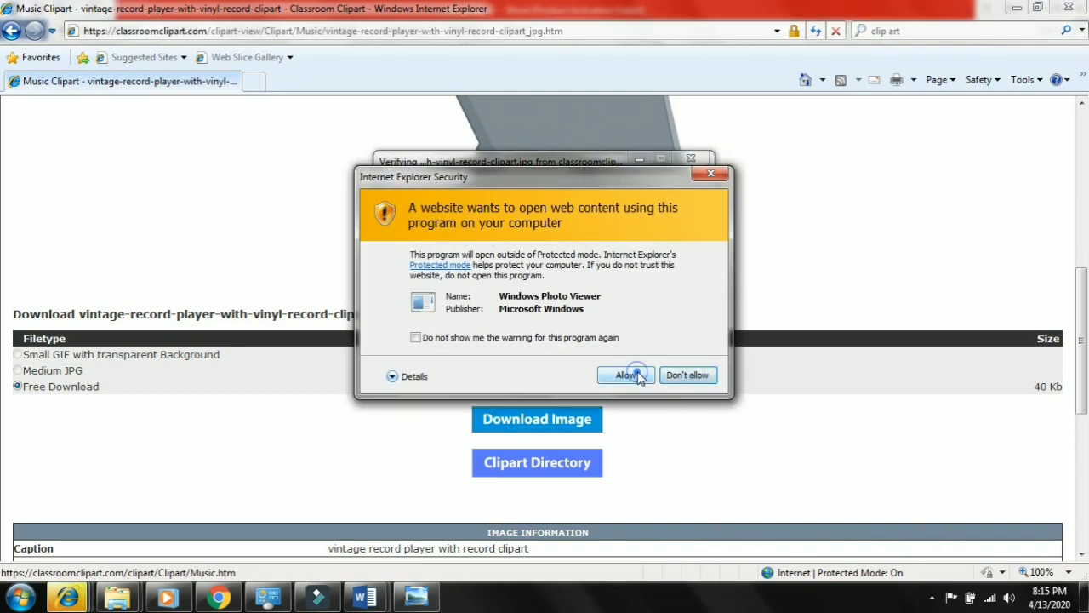
{"action": "left_click", "coordinate": [638, 375]}
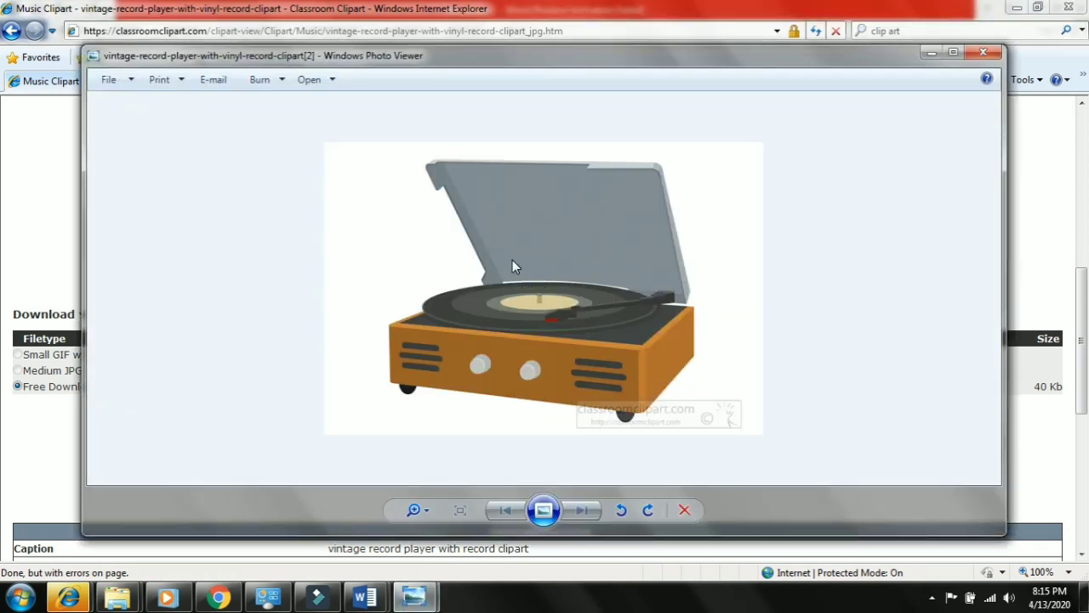
Copy the record player image and paste it below the -CLIP ART heading in the Word file Document1.
{"action": "right_click", "coordinate": [480, 255]}
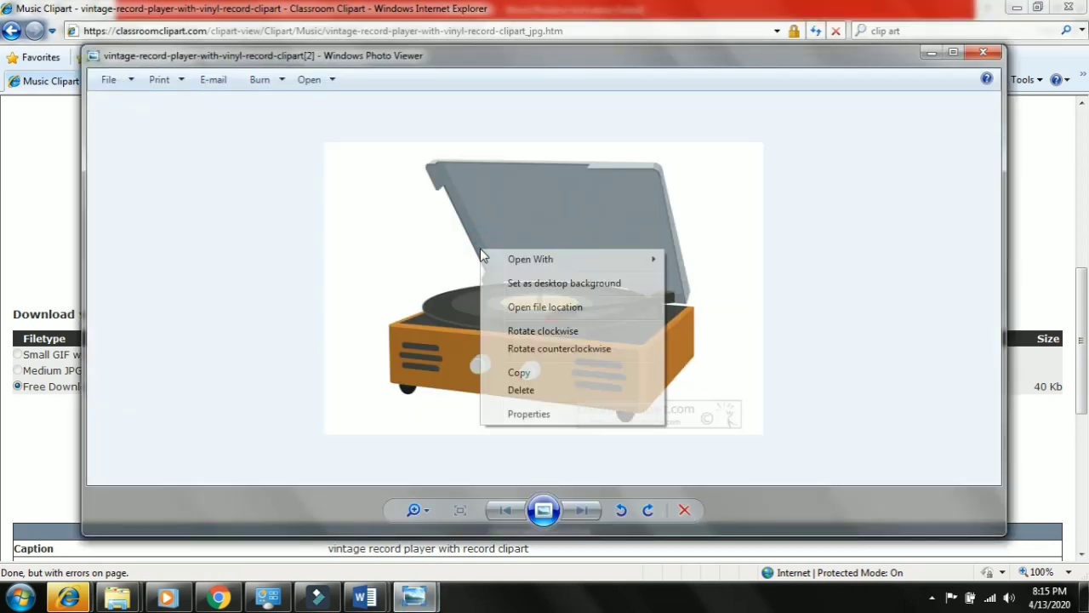
{"action": "left_click", "coordinate": [518, 372]}
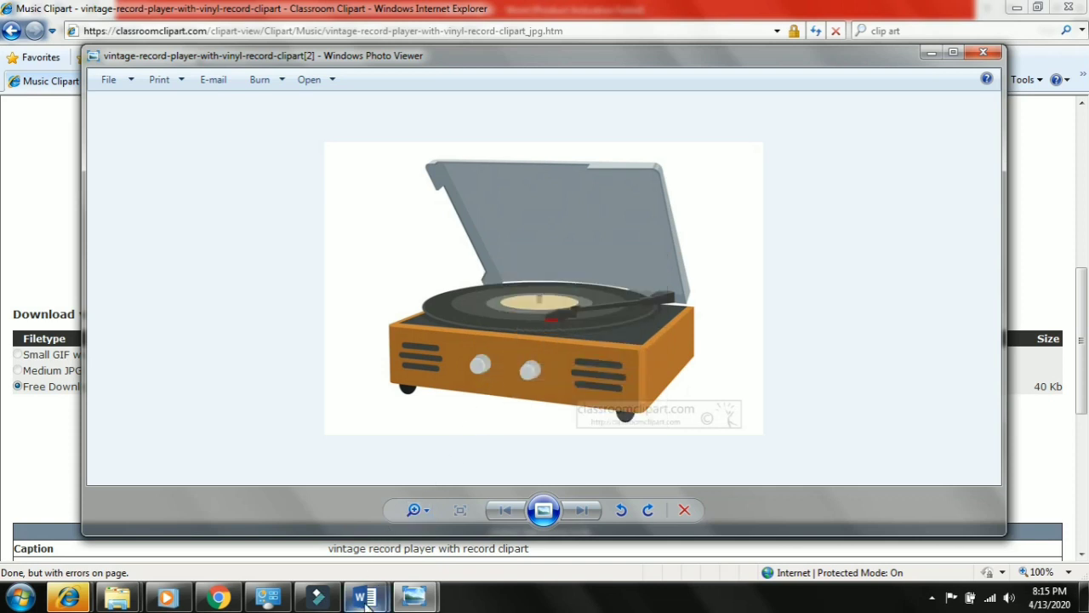
{"action": "mouse_move", "coordinate": [365, 599]}
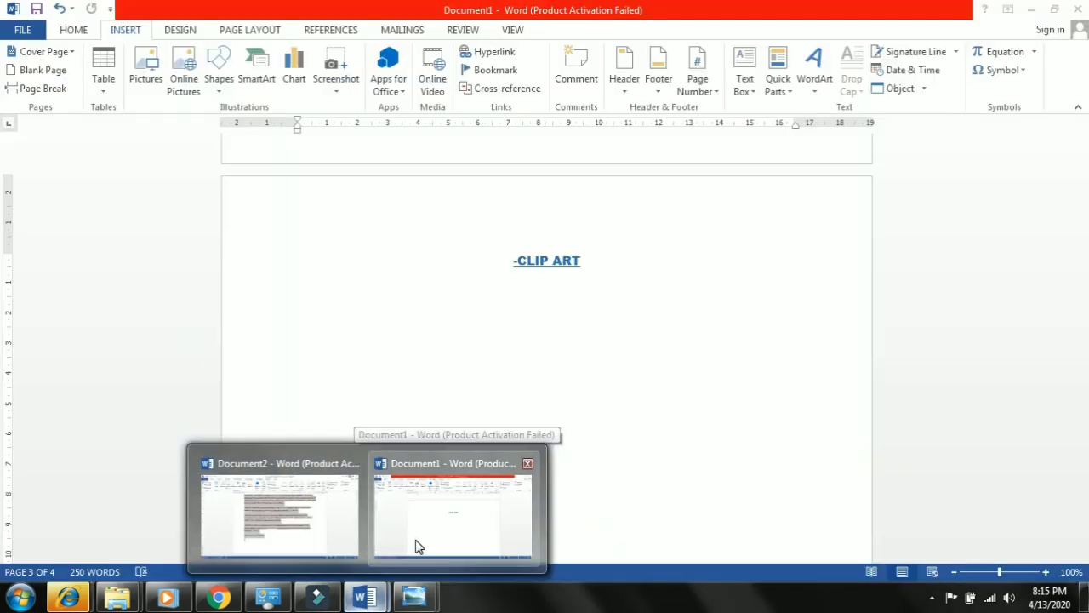
{"action": "left_click", "coordinate": [416, 546]}
{"action": "left_click", "coordinate": [551, 298]}
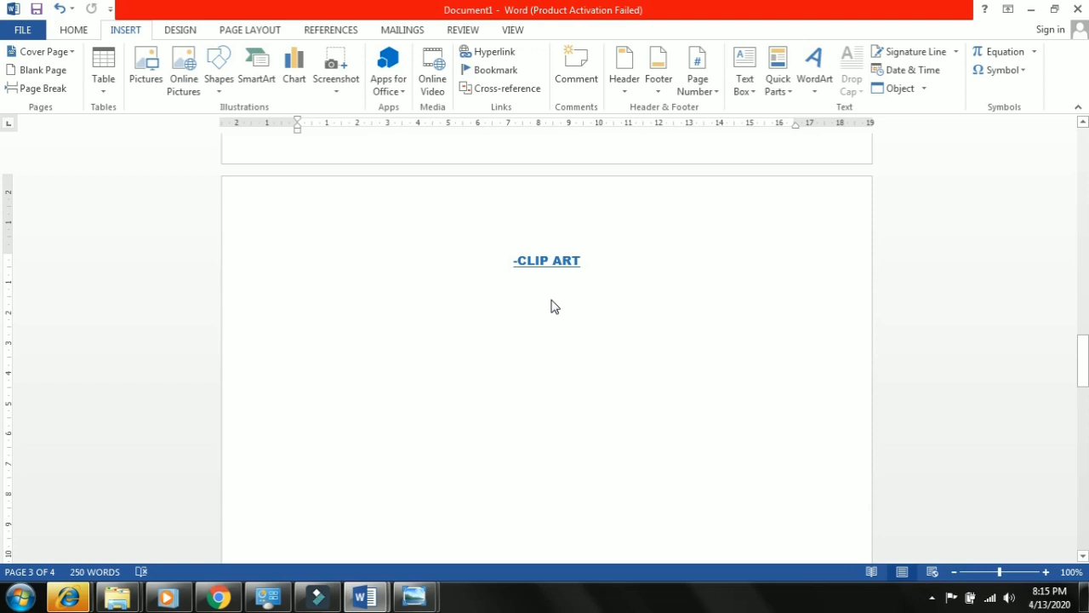
{"action": "key", "text": "ctrl+v"}
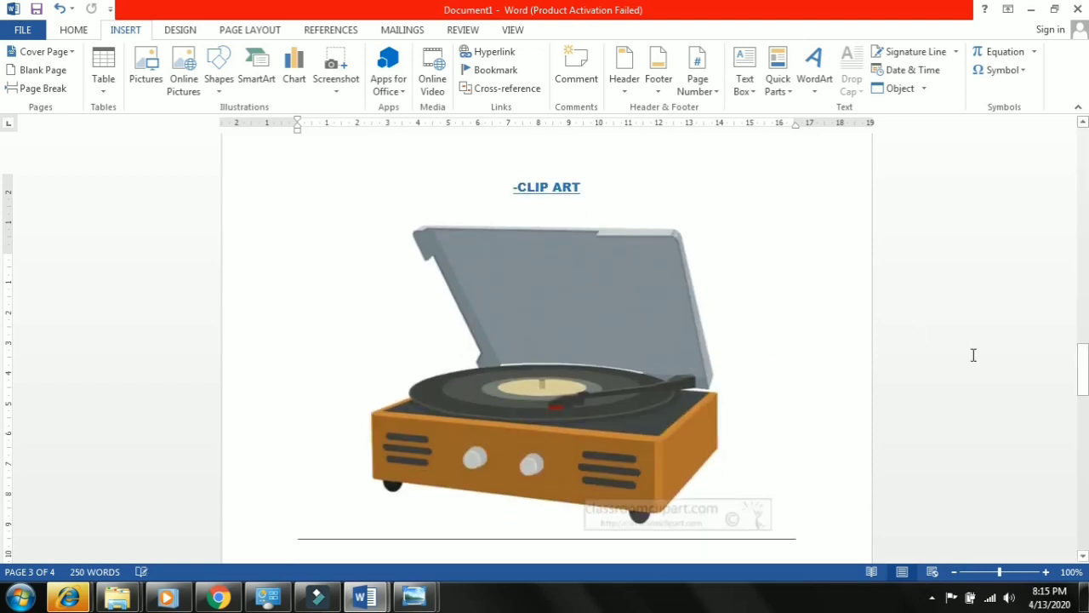
Shrink the record player picture proportionally to about 9.7 cm wide below the -CLIP ART heading.
{"action": "mouse_move", "coordinate": [1086, 381]}
{"action": "left_mouse_down"}
{"action": "mouse_move", "coordinate": [1086, 400]}
{"action": "mouse_move", "coordinate": [1086, 375]}
{"action": "left_mouse_up"}
{"action": "left_click", "coordinate": [693, 324]}
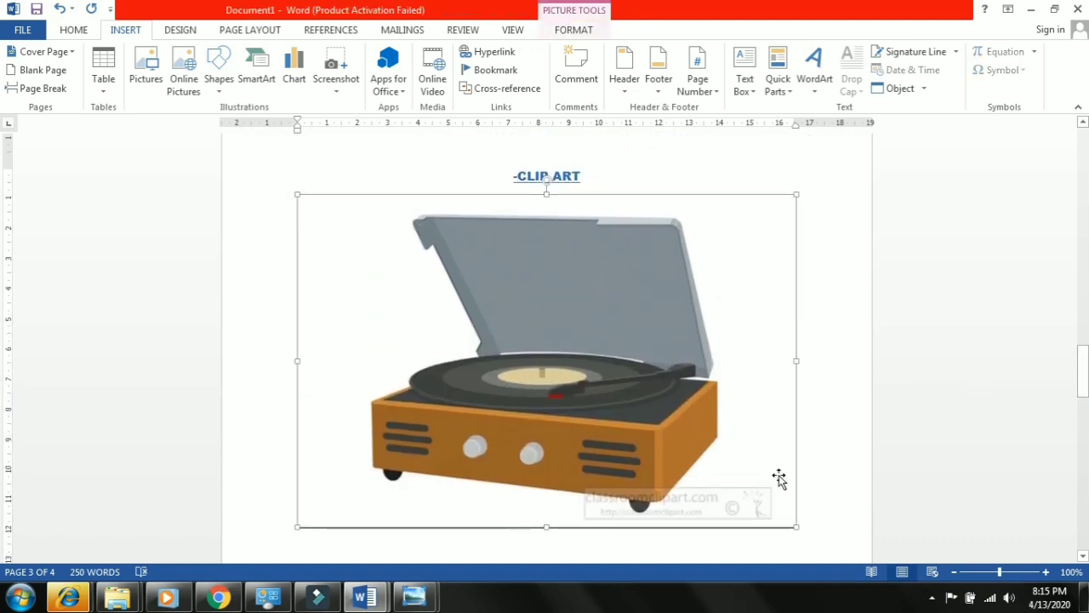
{"action": "left_click", "coordinate": [793, 522]}
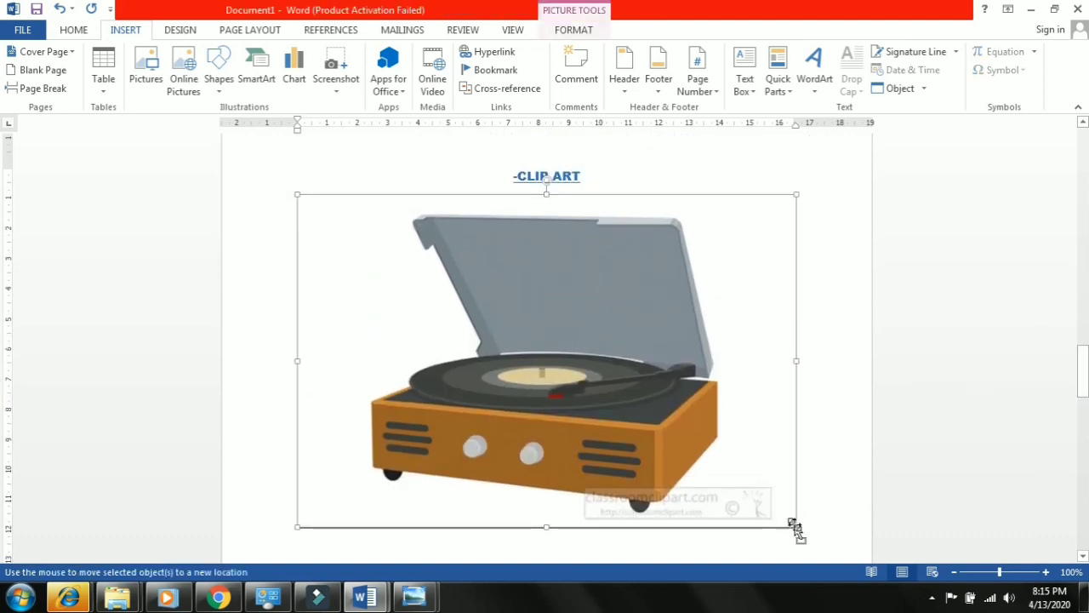
{"action": "left_click_drag", "start_coordinate": [795, 526], "coordinate": [671, 360]}
{"action": "left_click_drag", "start_coordinate": [672, 322], "coordinate": [588, 200]}
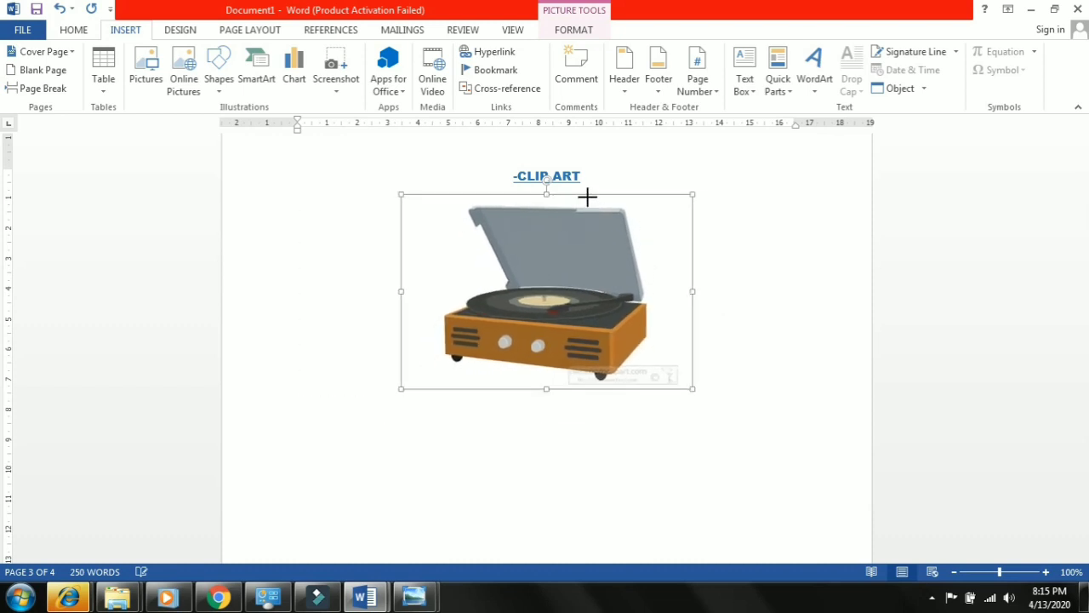
{"action": "left_click", "coordinate": [728, 299]}
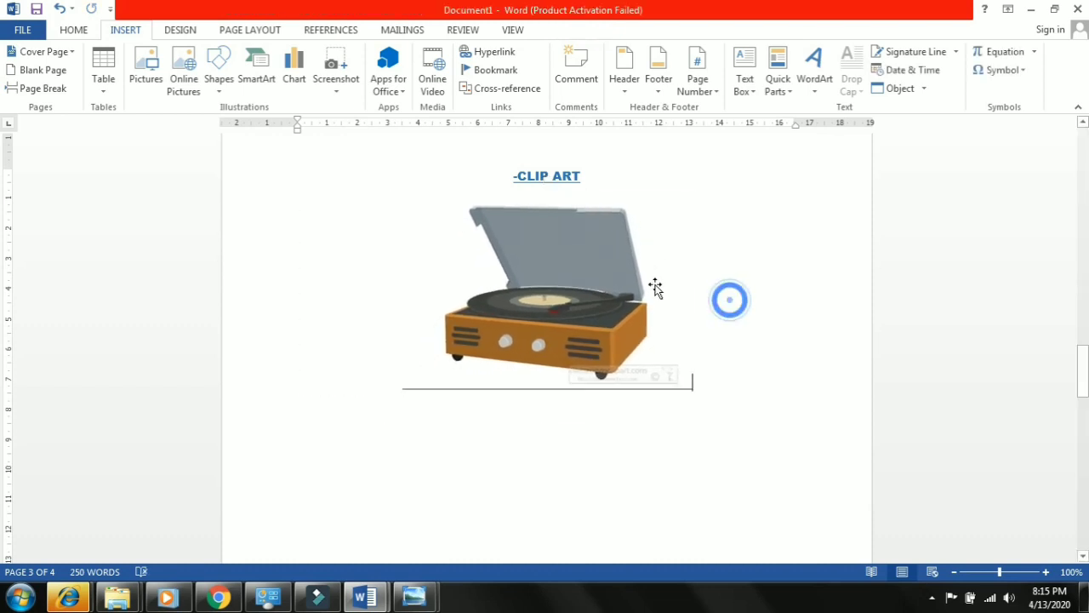
{"action": "left_click", "coordinate": [633, 284]}
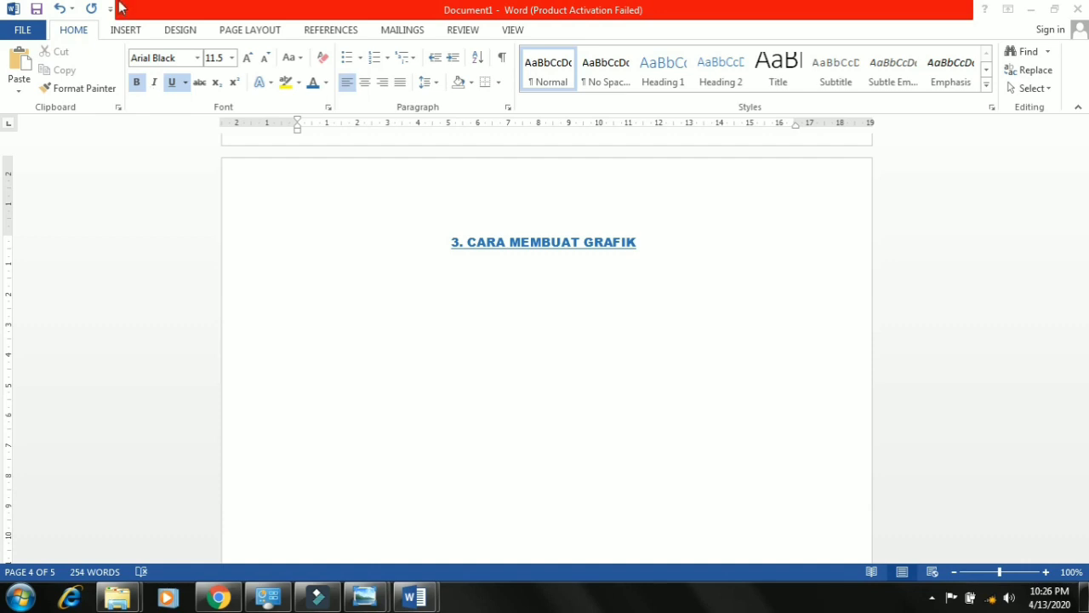
Insert a Clustered Column chart below the heading 3. CARA MEMBUAT GRAFIK, looking through the other chart types first.
{"action": "left_click", "coordinate": [126, 30]}
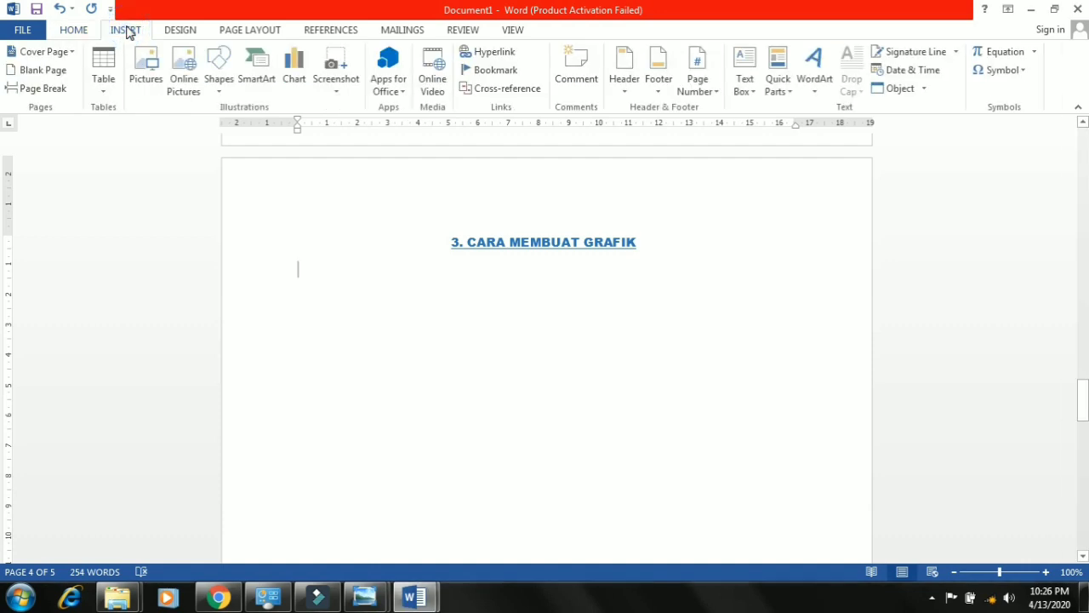
{"action": "left_click", "coordinate": [295, 68]}
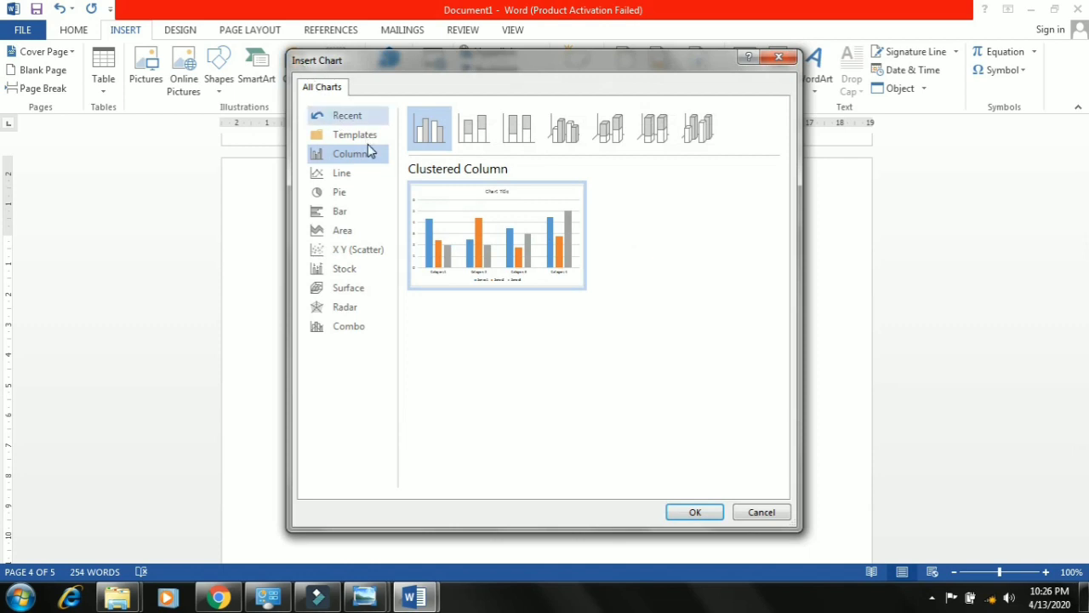
{"action": "left_click", "coordinate": [358, 173]}
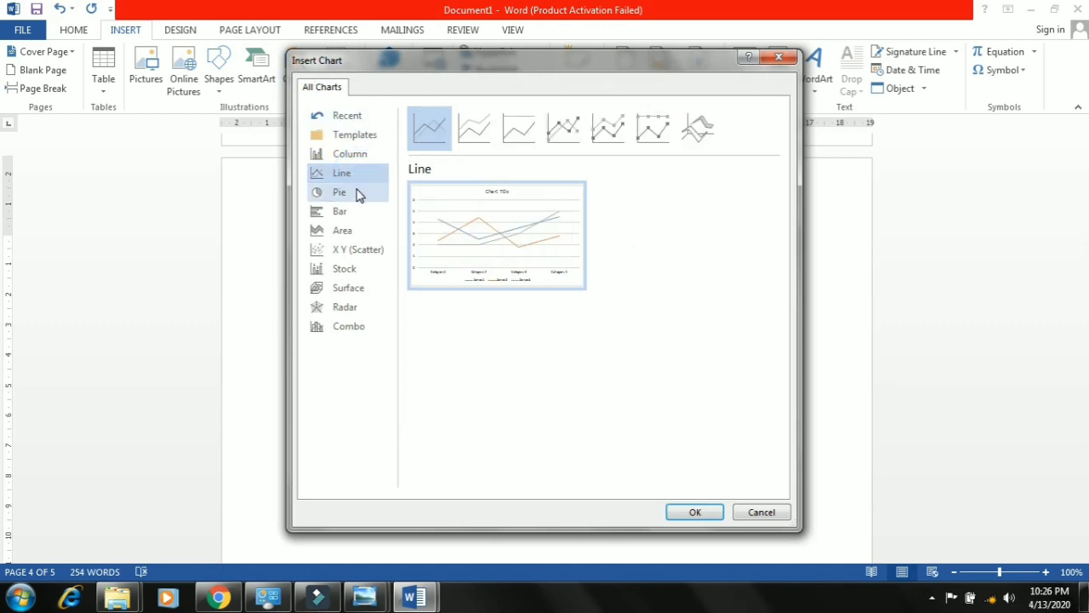
{"action": "left_click", "coordinate": [358, 192]}
{"action": "left_click", "coordinate": [358, 212]}
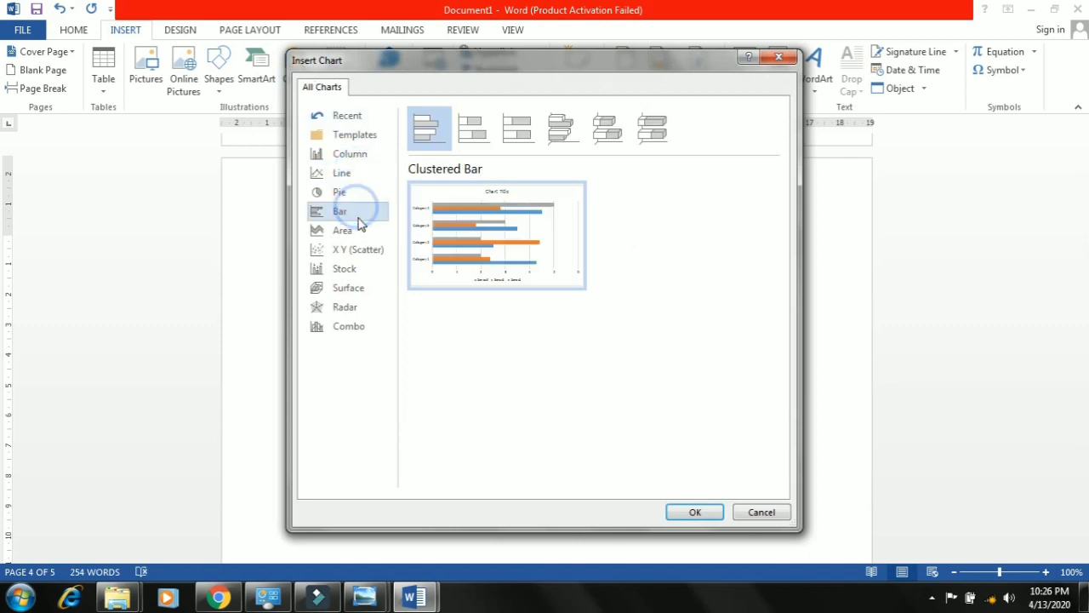
{"action": "left_click", "coordinate": [359, 232]}
{"action": "left_click", "coordinate": [359, 247]}
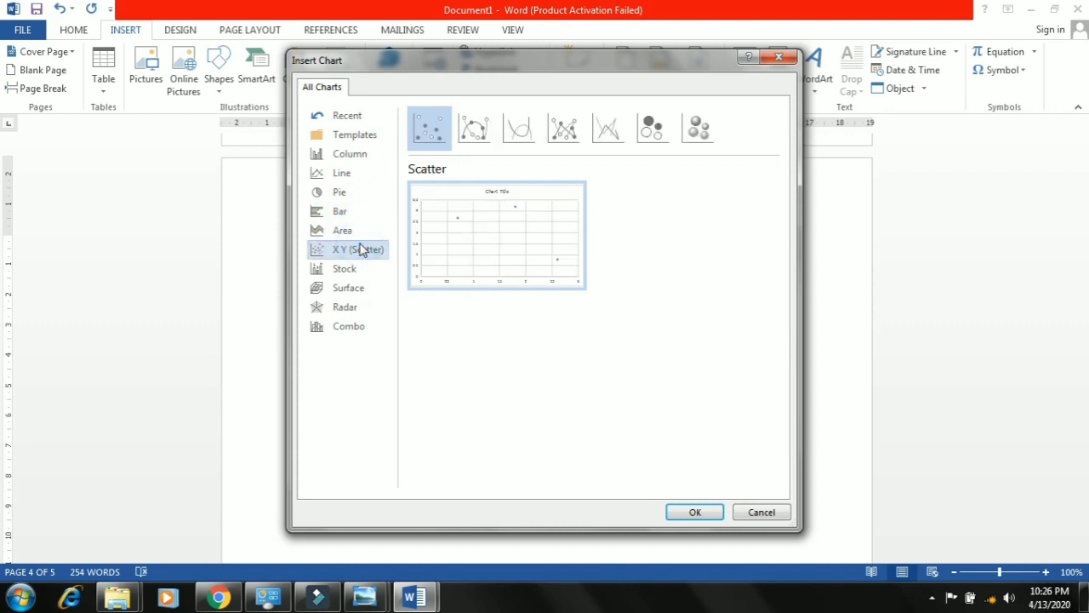
{"action": "left_click", "coordinate": [354, 155]}
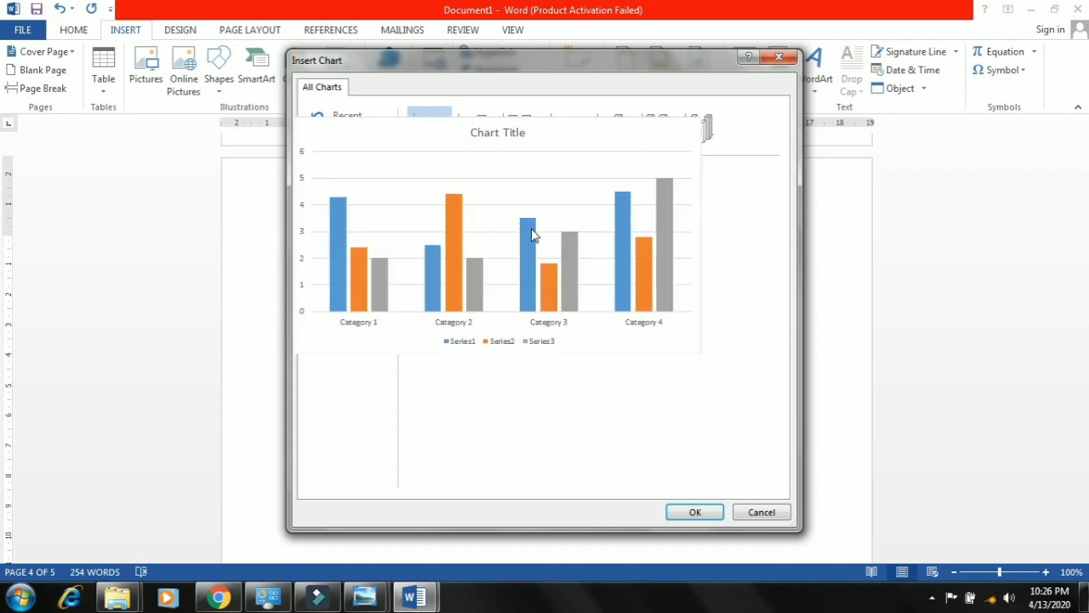
{"action": "left_click", "coordinate": [706, 509]}
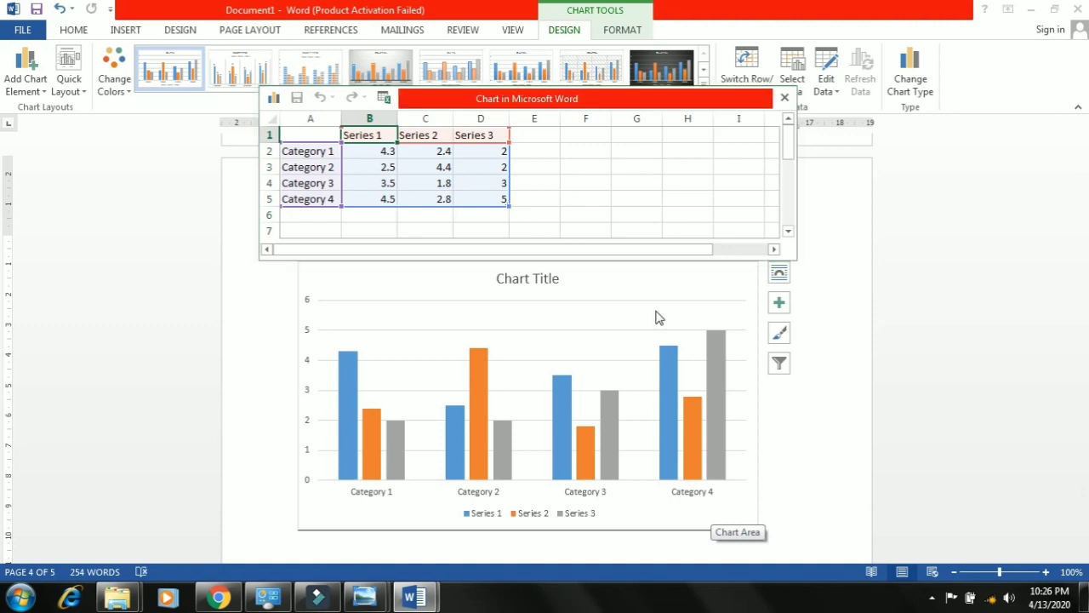
Rename Series 1 as STATISTIKA in the chart's data sheet.
{"action": "left_click", "coordinate": [687, 333]}
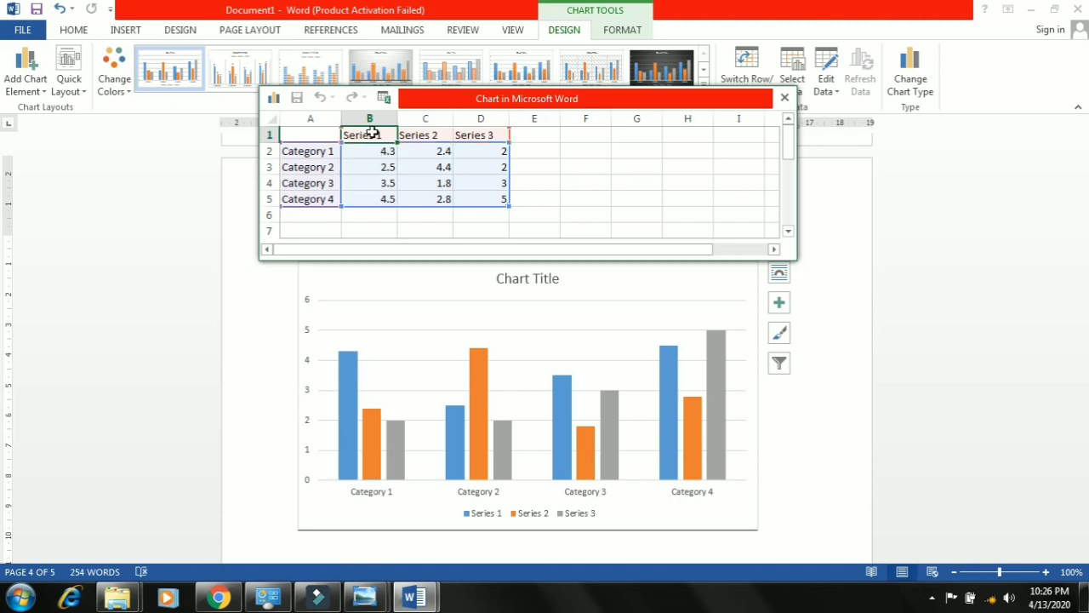
{"action": "key", "text": "BackSpace"}
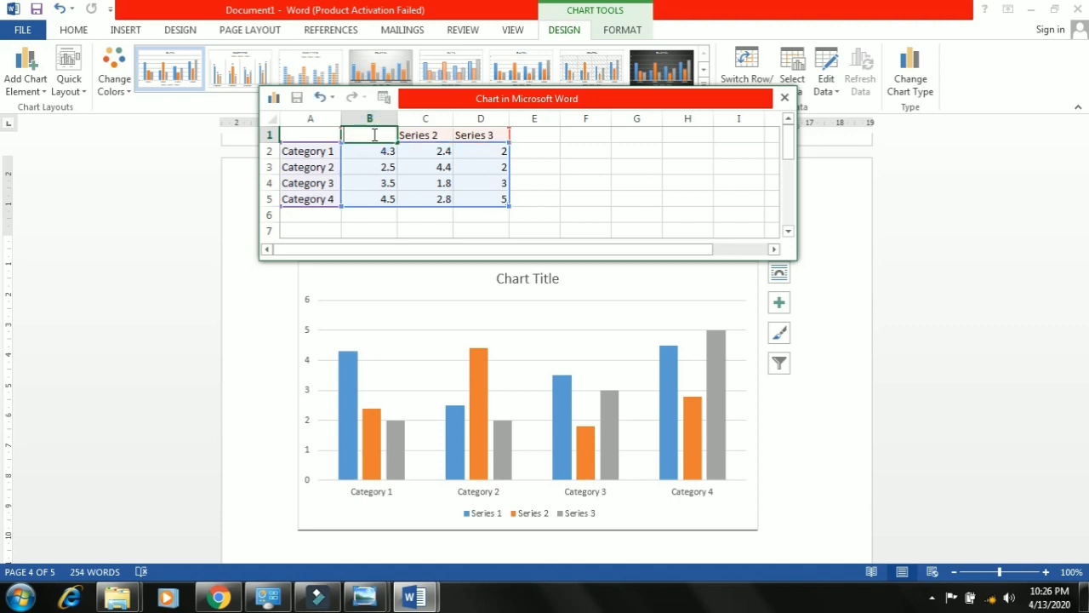
{"action": "type", "text": "STATIST"}
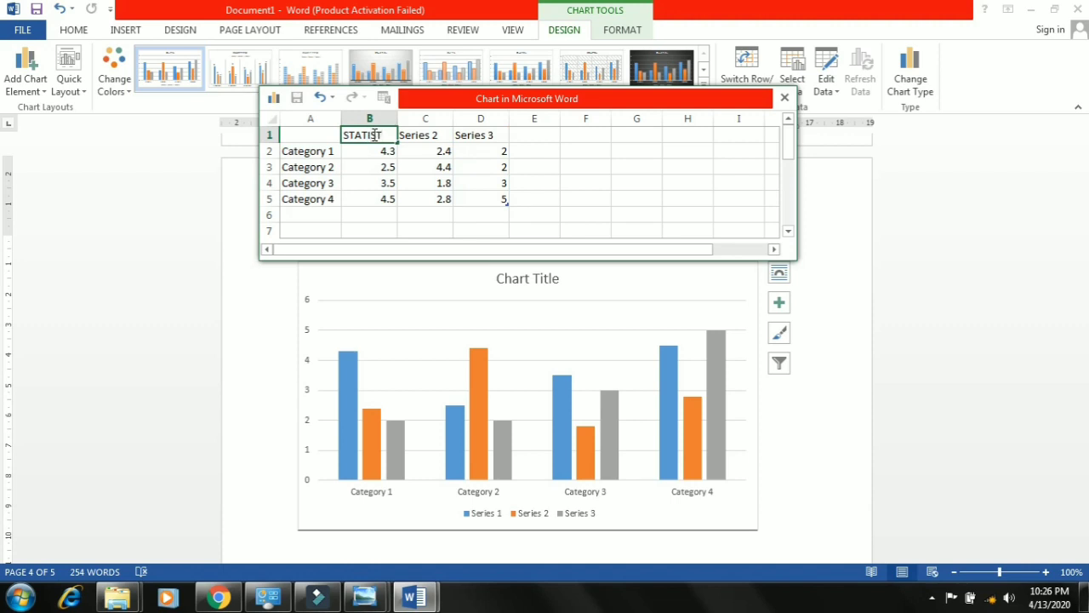
{"action": "type", "text": "IKA"}
{"action": "key", "text": "Return"}
Rename Series 2 as HUKUM BISNIS in the chart's data sheet.
{"action": "left_click", "coordinate": [419, 132]}
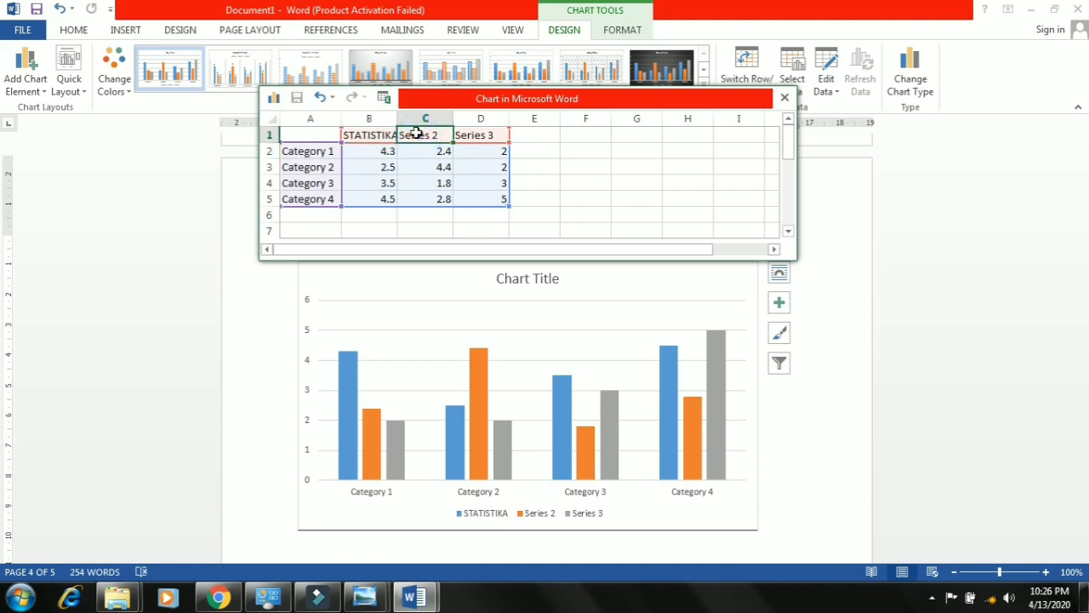
{"action": "key", "text": "BackSpace"}
{"action": "type", "text": "HU"}
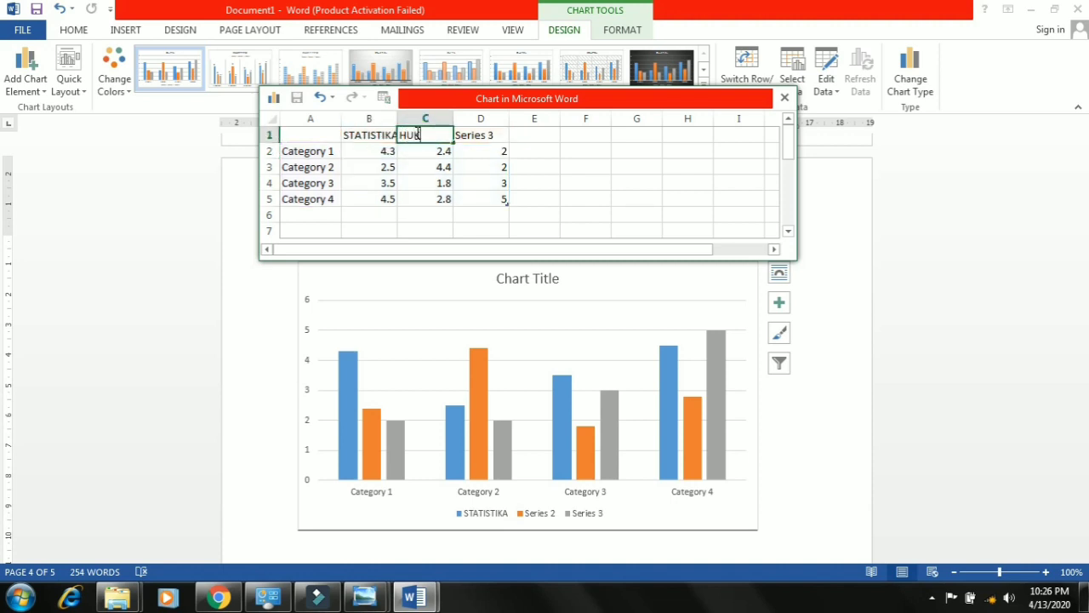
{"action": "type", "text": "KUM BISNIS"}
{"action": "key", "text": "Return"}
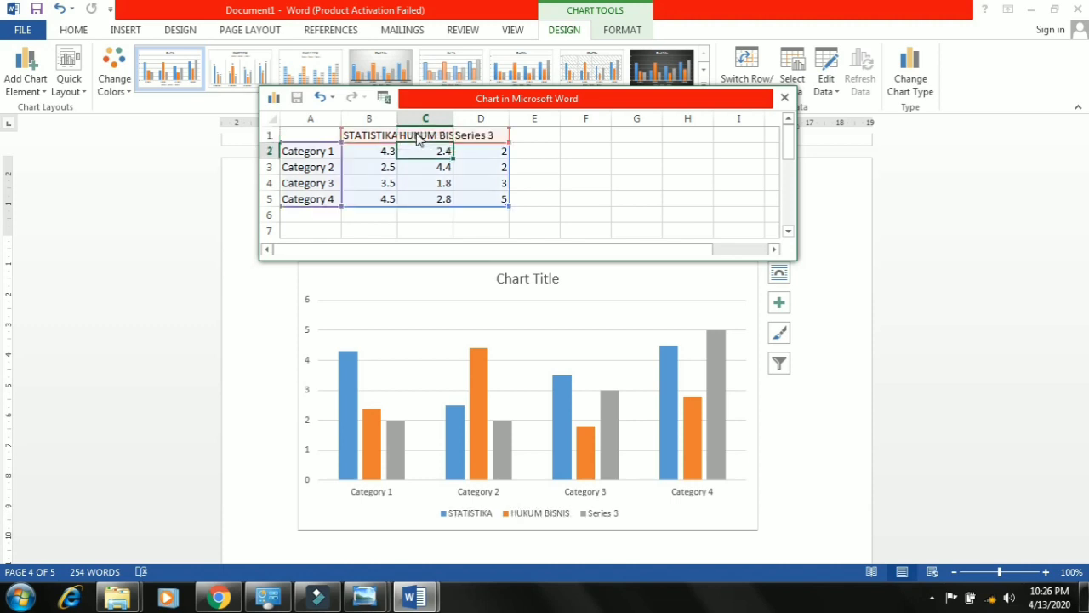
Rename Series 3 as MAKRO 1 in the chart's data sheet.
{"action": "left_click", "coordinate": [468, 135]}
{"action": "key", "text": "BackSpace"}
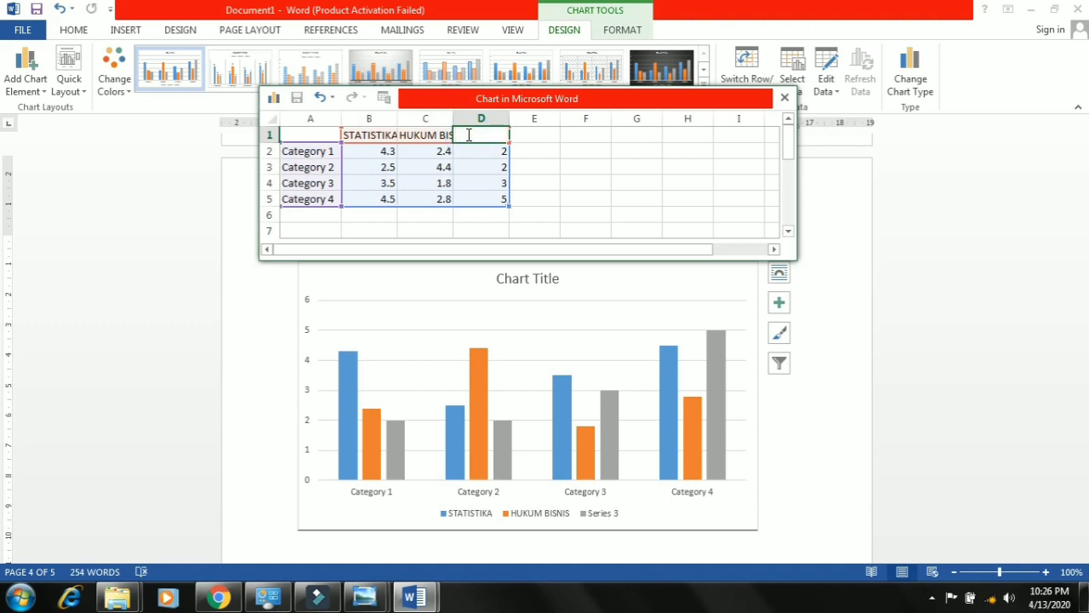
{"action": "type", "text": "MA"}
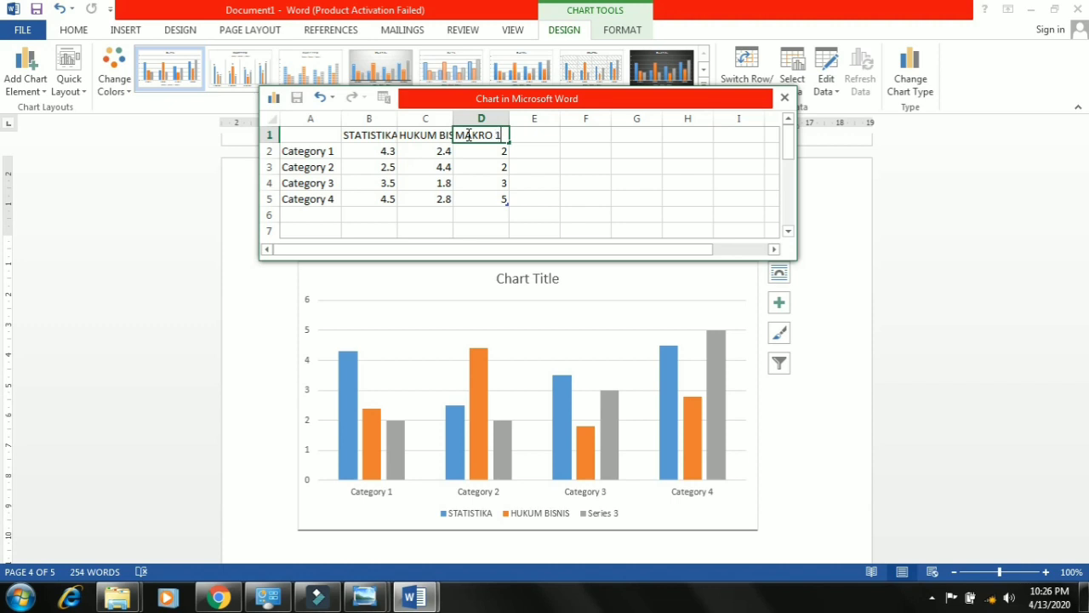
{"action": "type", "text": "KRO 1"}
{"action": "key", "text": "Return"}
{"action": "left_click", "coordinate": [534, 134]}
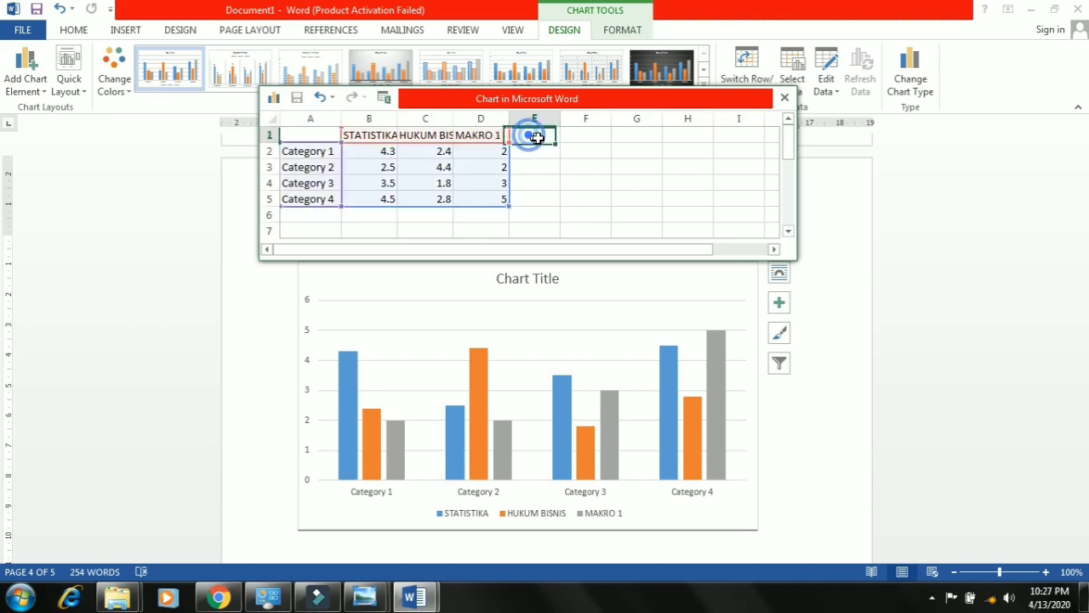
{"action": "left_click", "coordinate": [576, 137]}
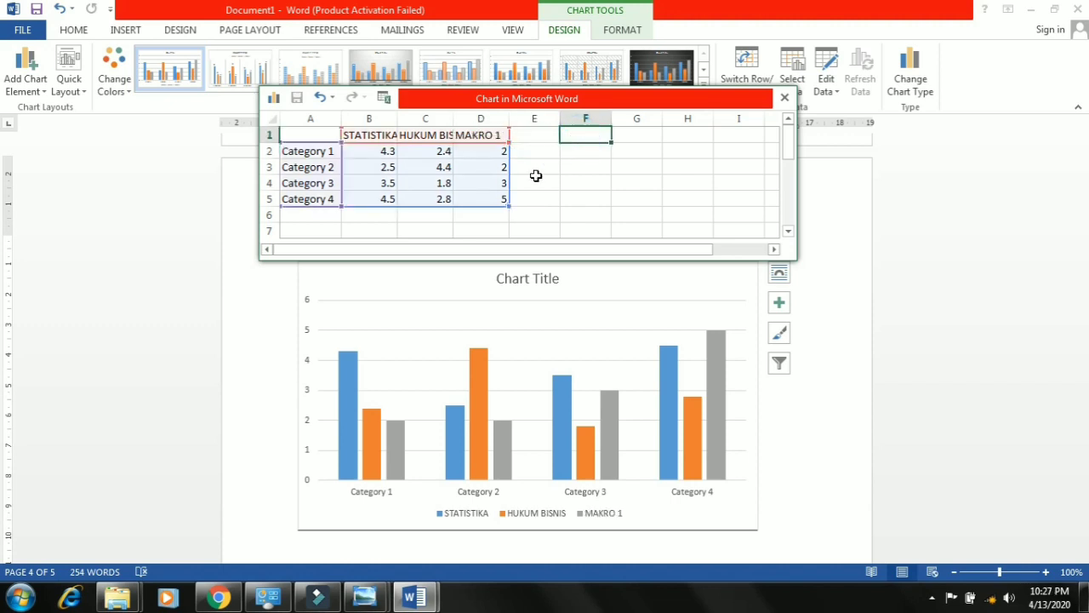
{"action": "left_click", "coordinate": [510, 212]}
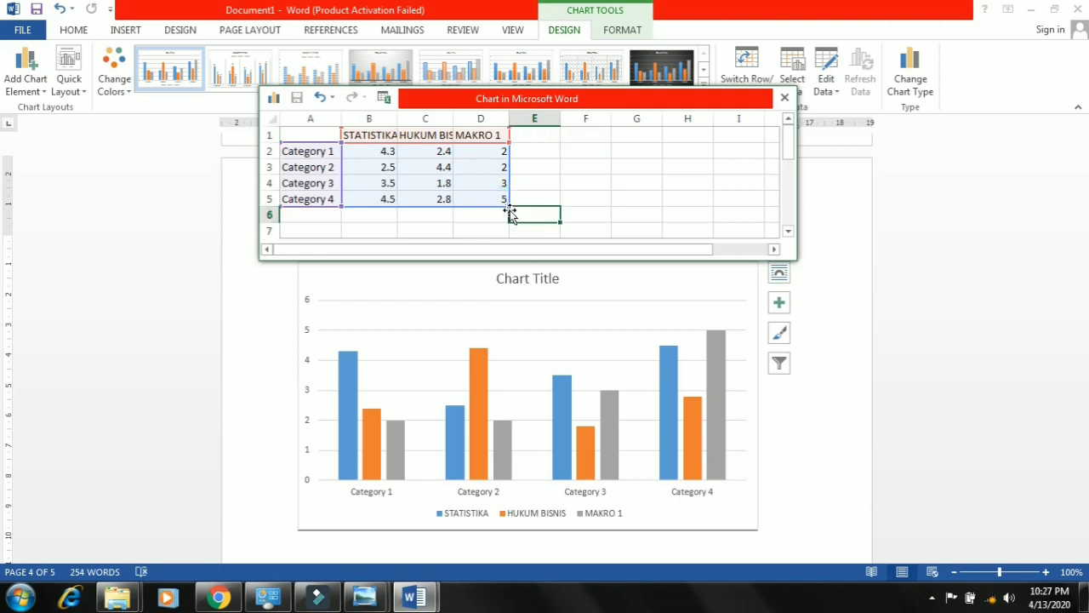
Rename the four chart categories in the data sheet as >70, 71-80, 81-90 and 91-100.
{"action": "left_click", "coordinate": [313, 152]}
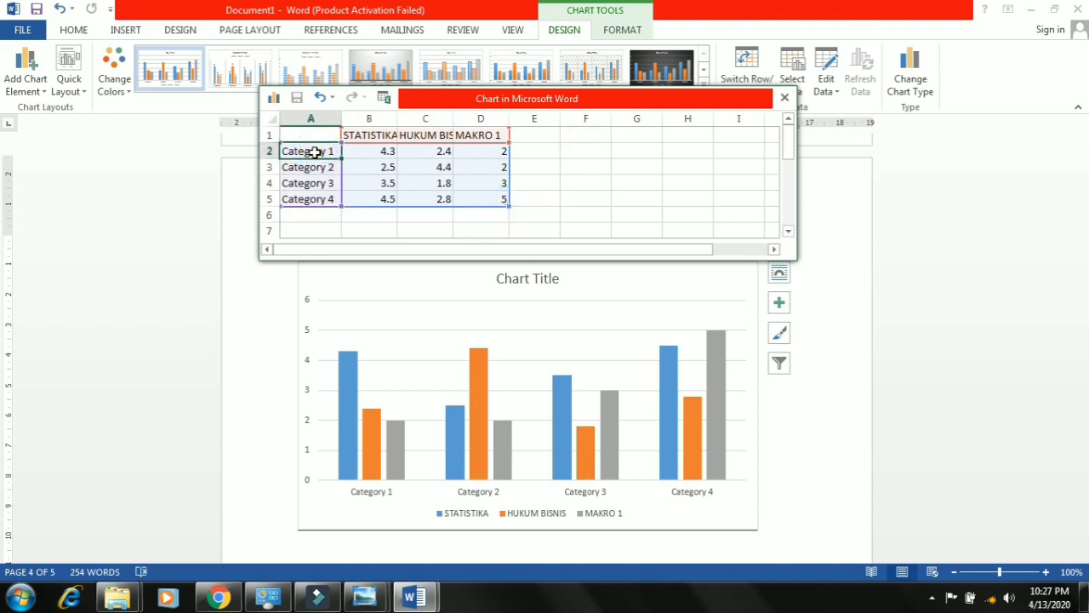
{"action": "key", "text": "BackSpace"}
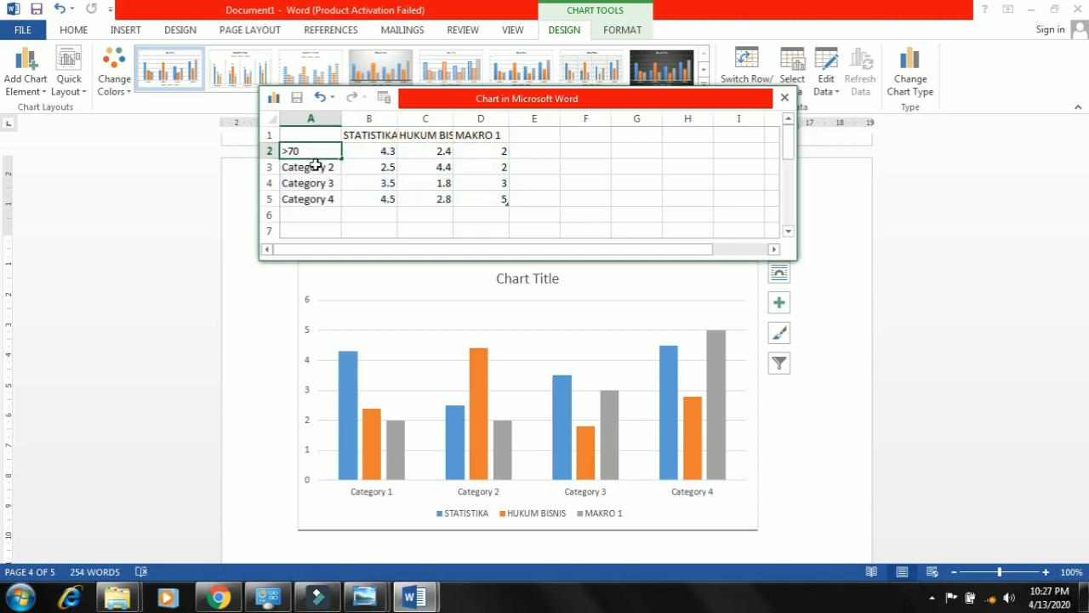
{"action": "type", "text": ">70"}
{"action": "key", "text": "Return"}
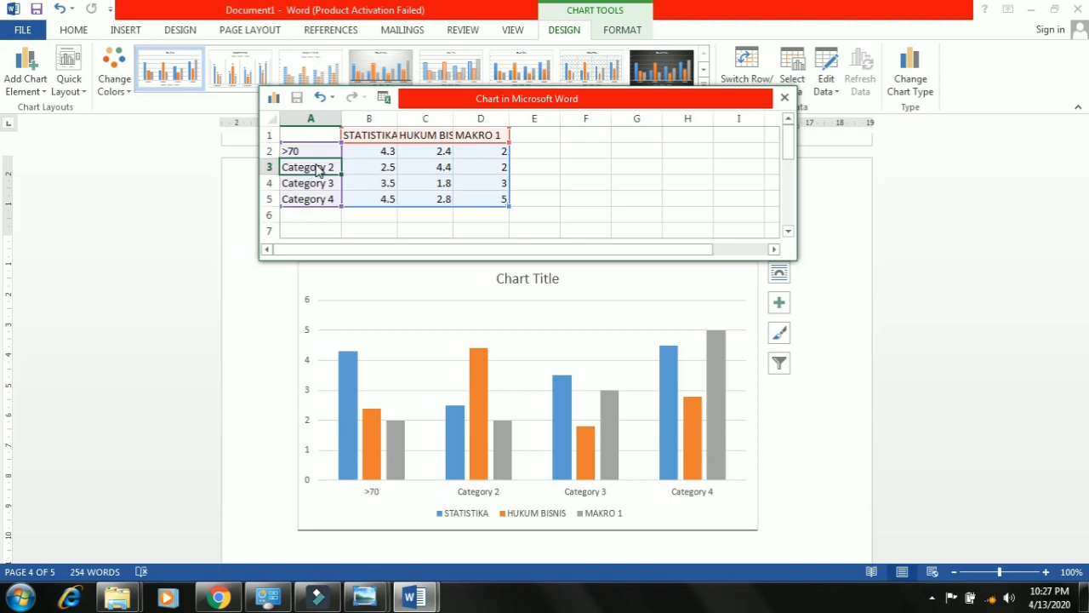
{"action": "type", "text": "71-80"}
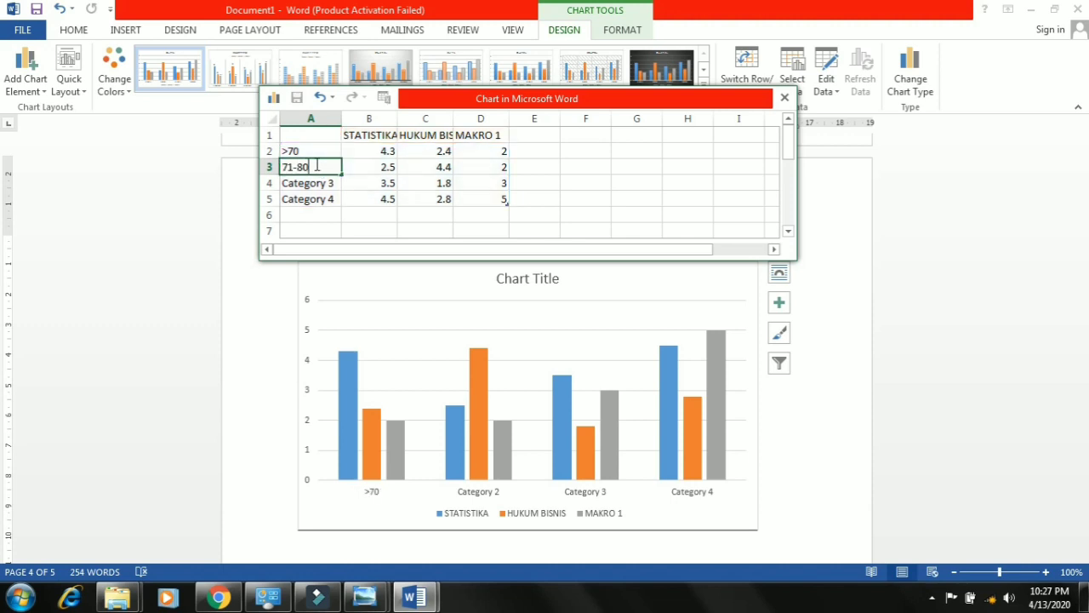
{"action": "key", "text": "Return"}
{"action": "type", "text": "81"}
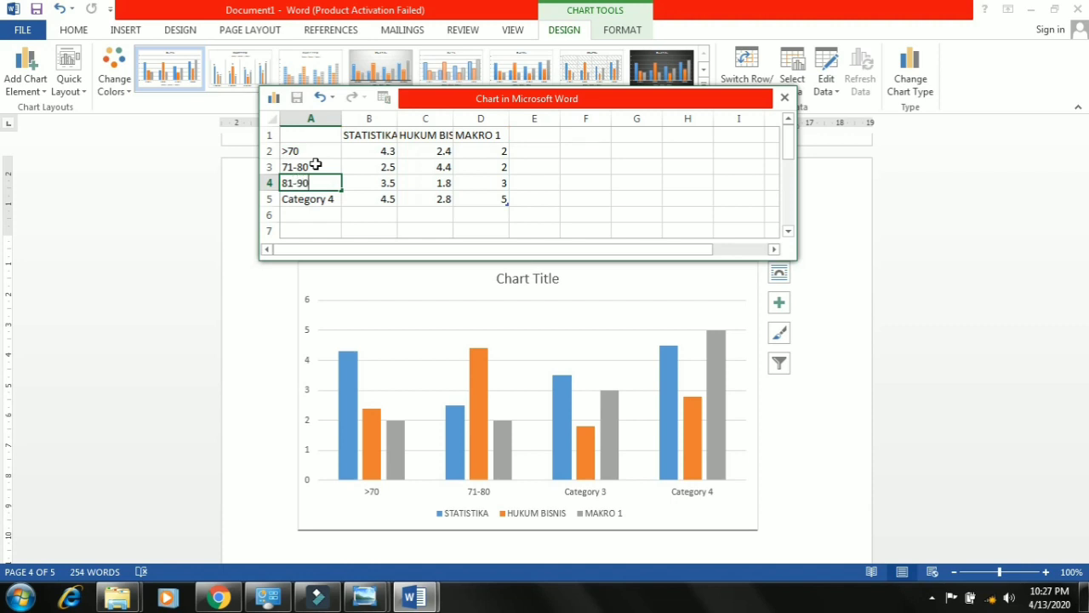
{"action": "type", "text": "-90"}
{"action": "key", "text": "Return"}
{"action": "type", "text": "91-100"}
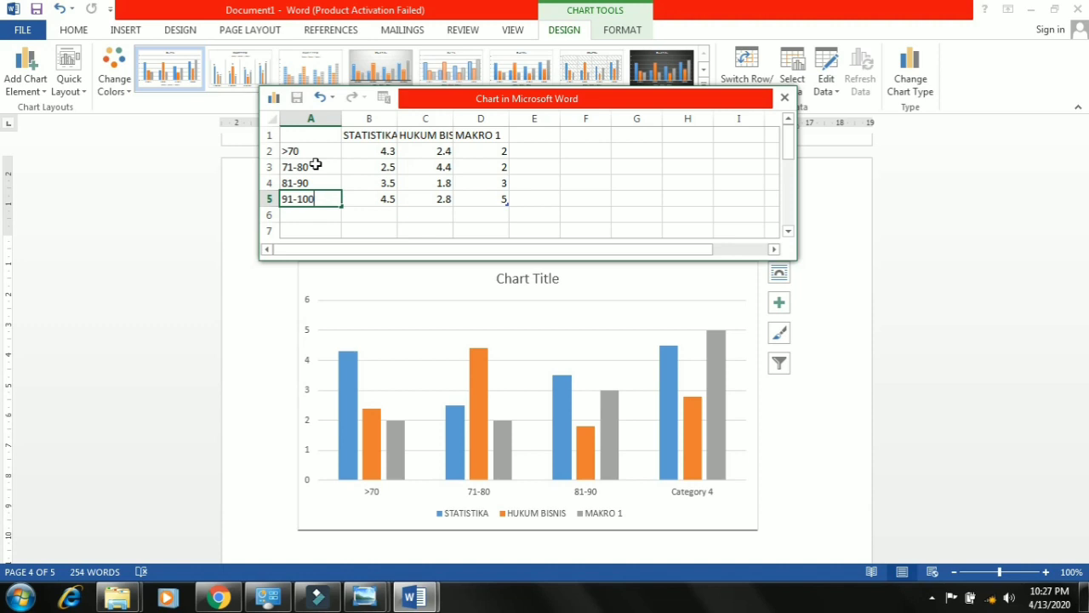
{"action": "key", "text": "Return"}
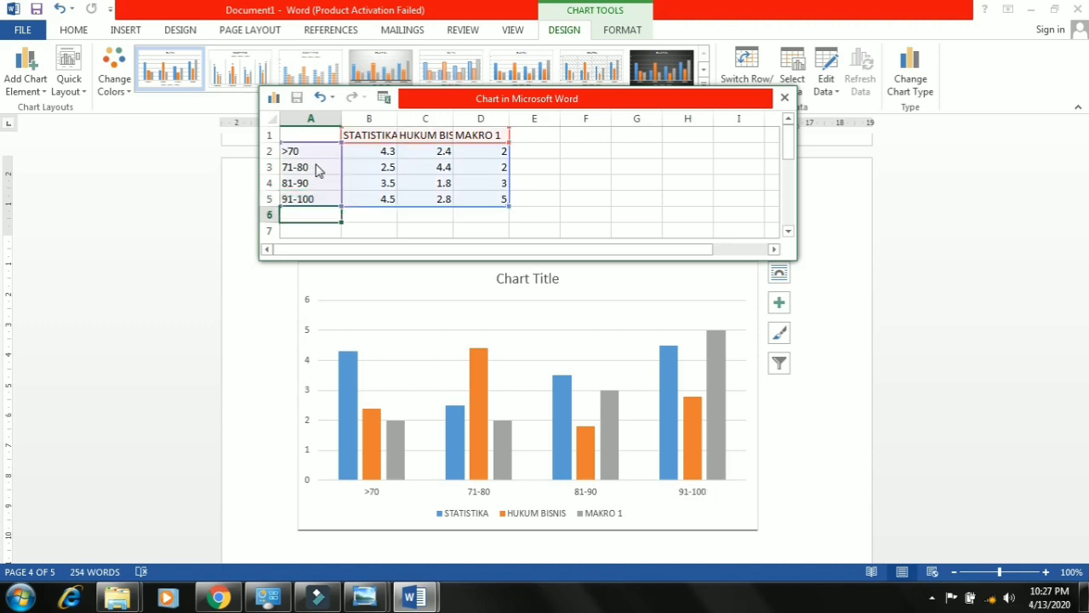
Set the STATISTIKA values to 7 for >70, 5 for 71-80, 4 for 81-90 and 9 for 91-100.
{"action": "left_click", "coordinate": [391, 152]}
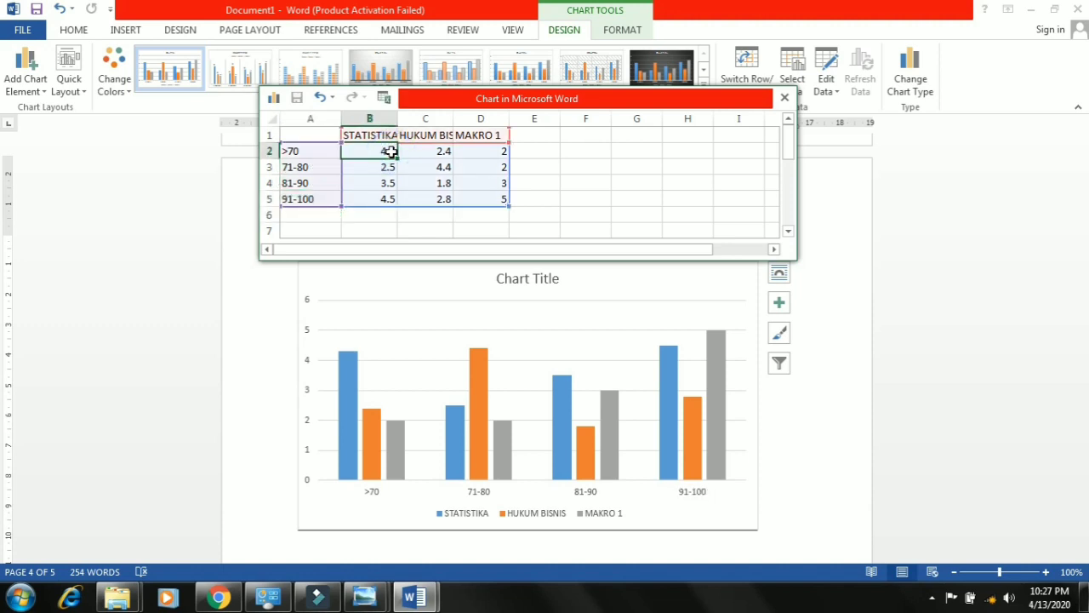
{"action": "key", "text": "BackSpace"}
{"action": "type", "text": "7"}
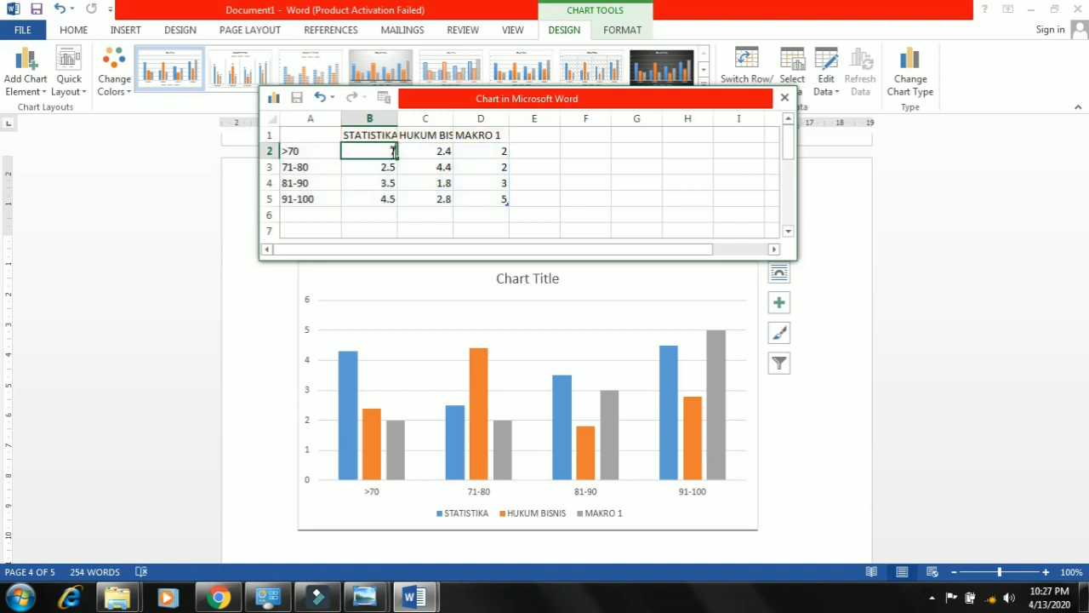
{"action": "left_click", "coordinate": [390, 168]}
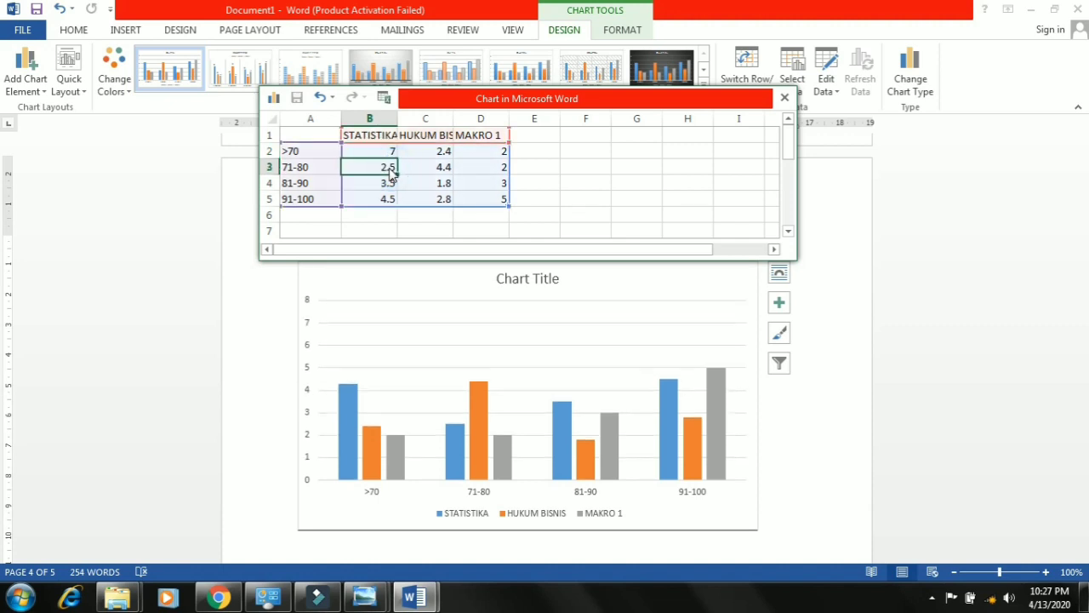
{"action": "key", "text": "BackSpace"}
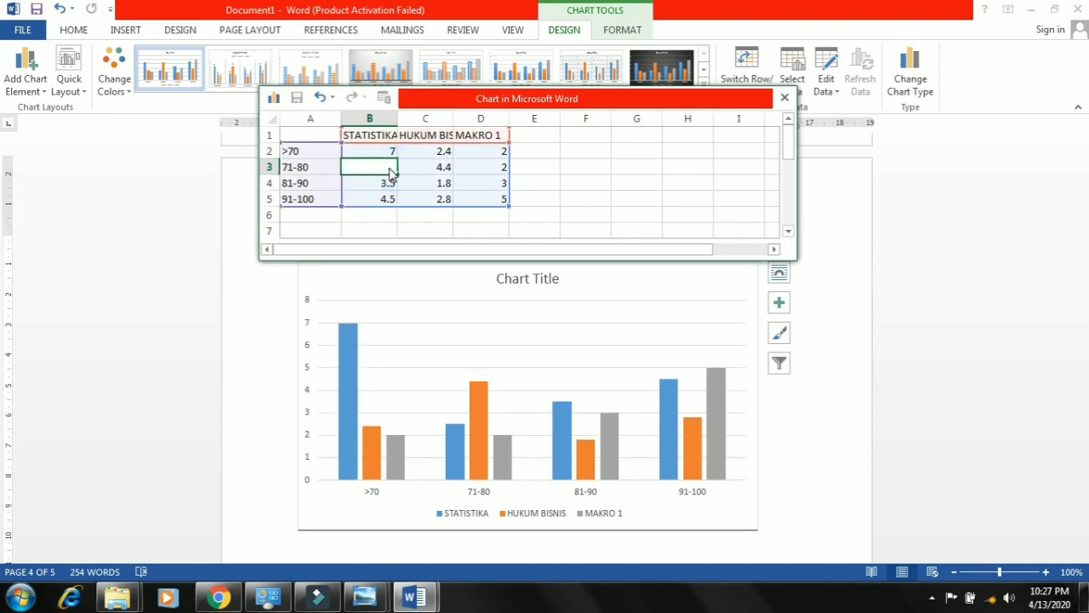
{"action": "type", "text": "5"}
{"action": "key", "text": "Return"}
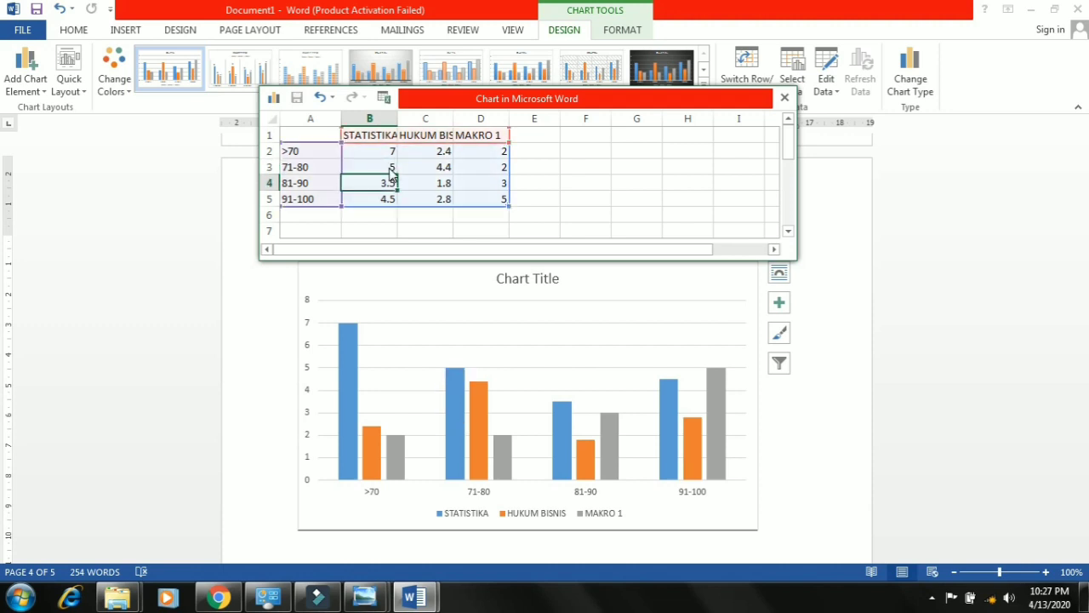
{"action": "type", "text": "4"}
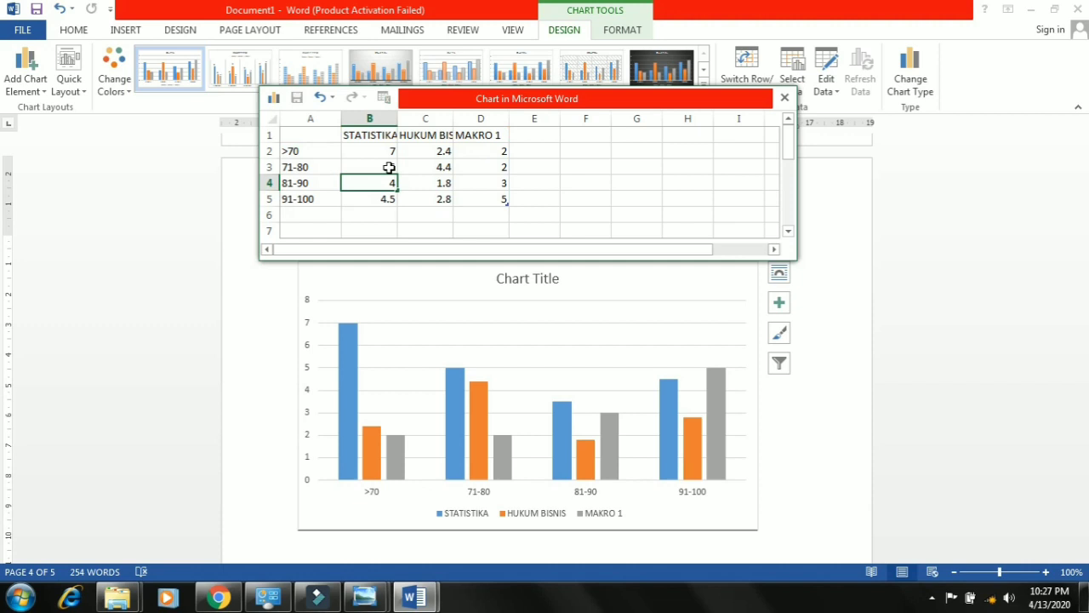
{"action": "key", "text": "Return"}
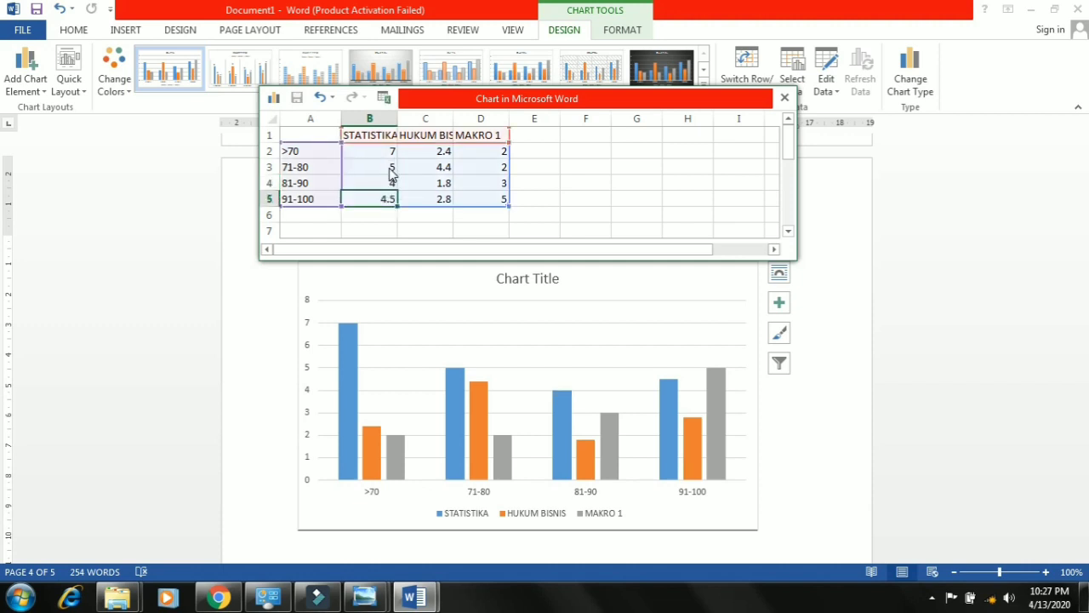
{"action": "type", "text": "9"}
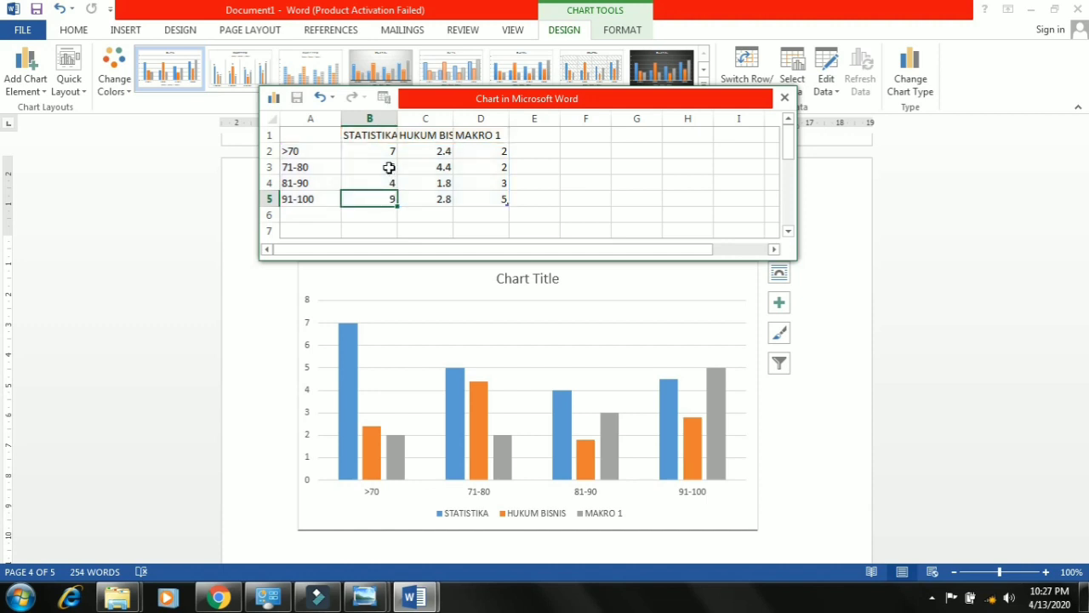
{"action": "key", "text": "Return"}
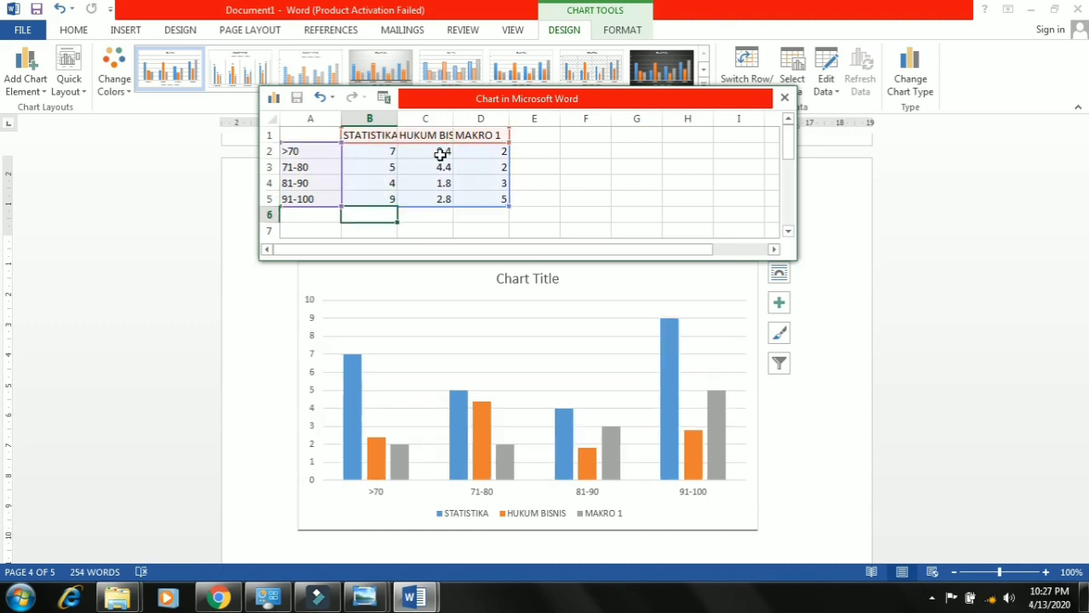
Set the HUKUM BISNIS values to 4 for >70, 6 for 71-80, 8 for 81-90 and 2 for 91-100.
{"action": "left_click", "coordinate": [441, 152]}
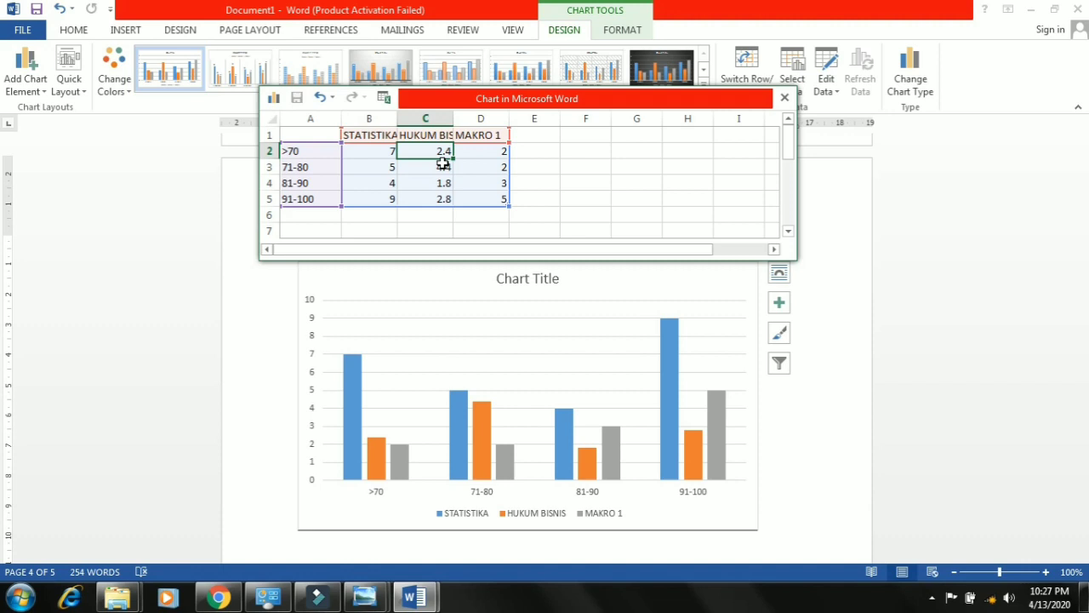
{"action": "type", "text": "4"}
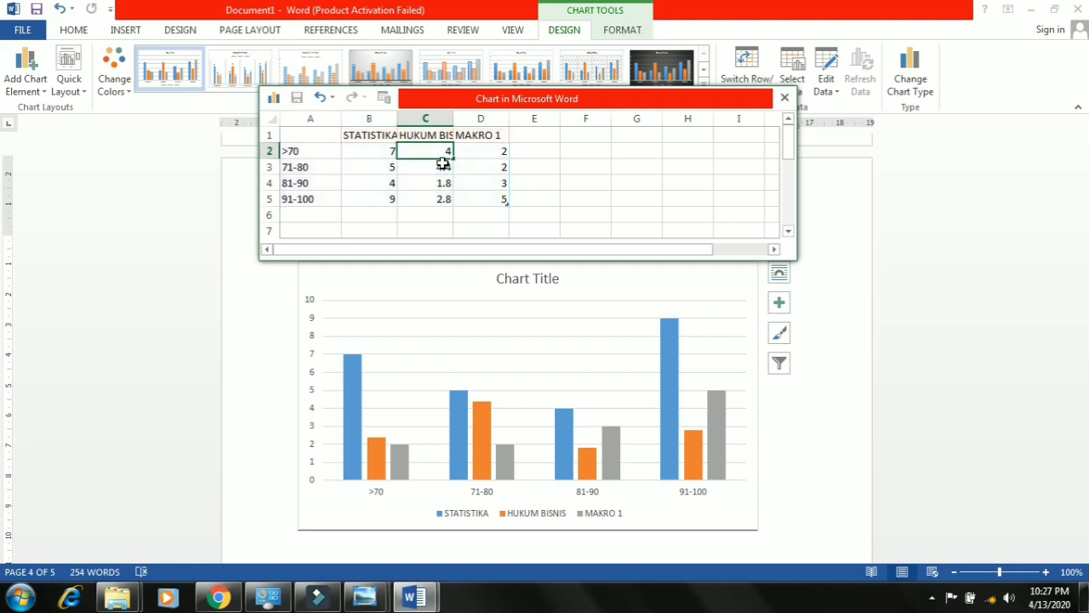
{"action": "key", "text": "Return"}
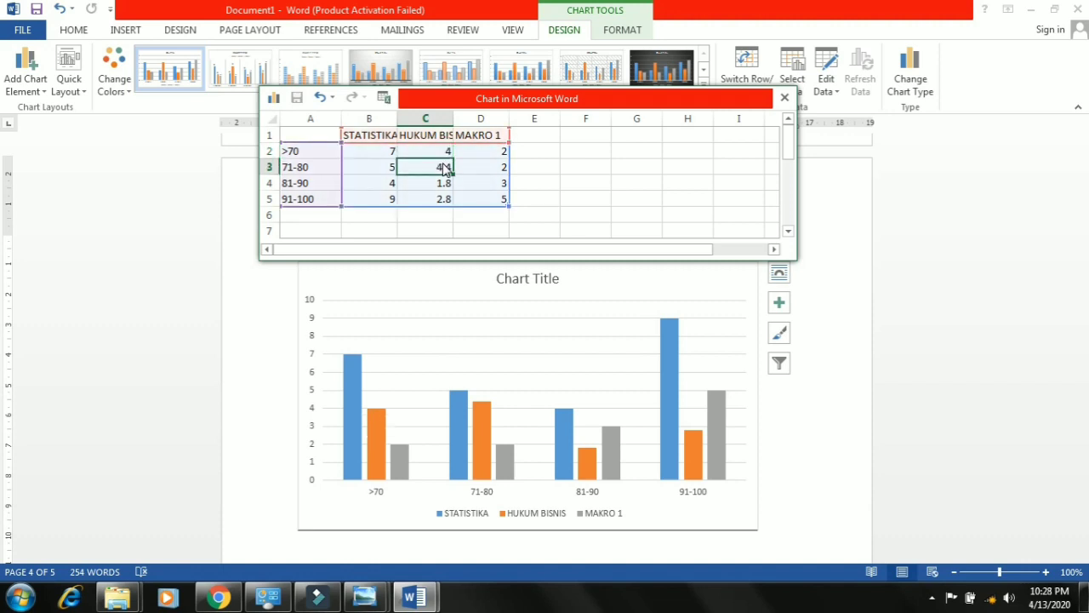
{"action": "type", "text": "6"}
{"action": "key", "text": "Return"}
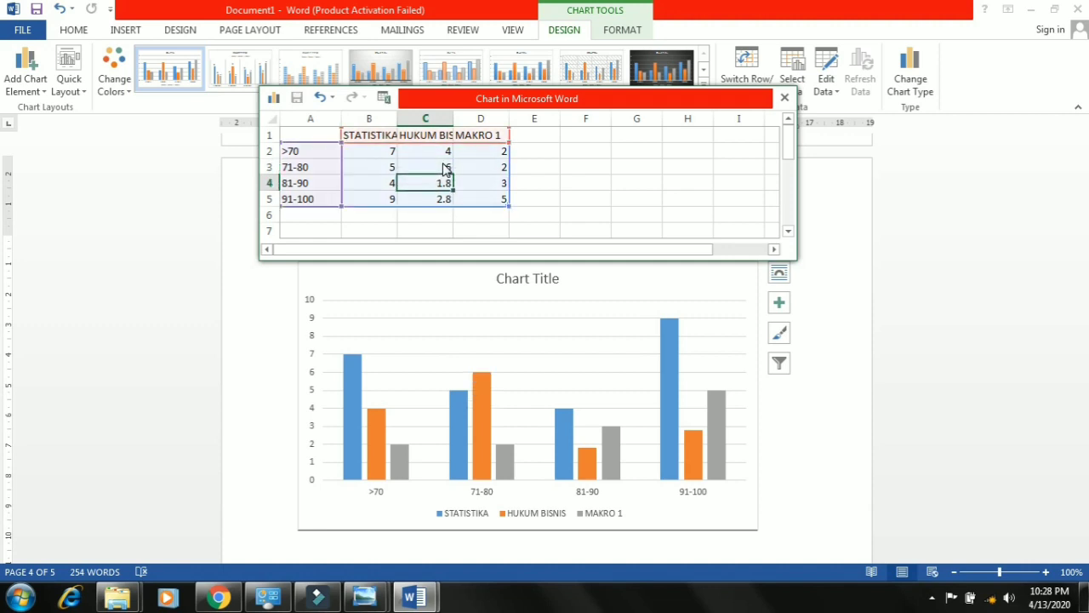
{"action": "type", "text": "8"}
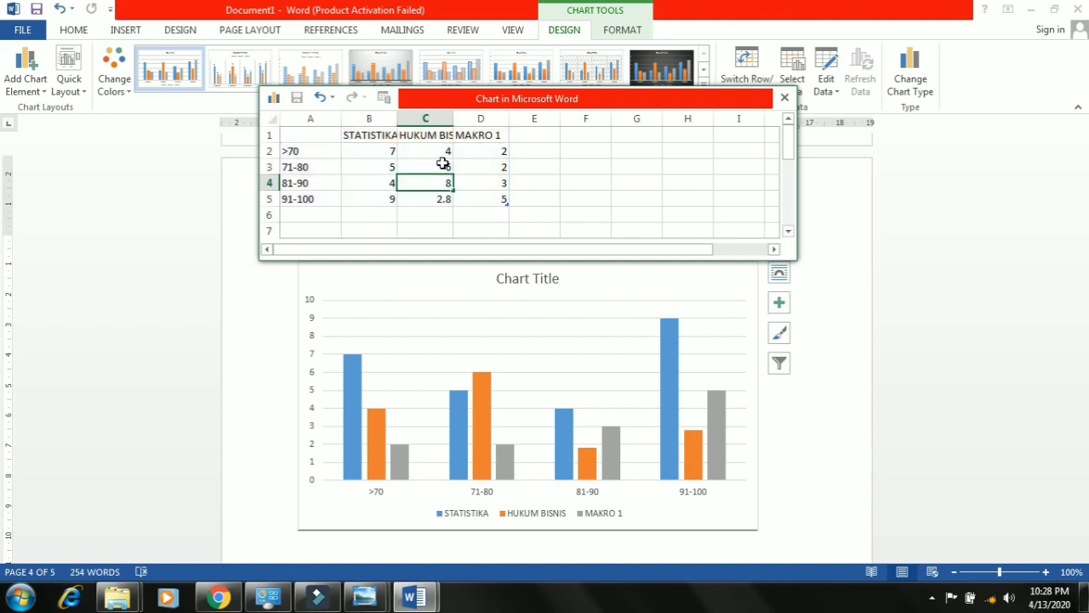
{"action": "key", "text": "Return"}
{"action": "type", "text": "2"}
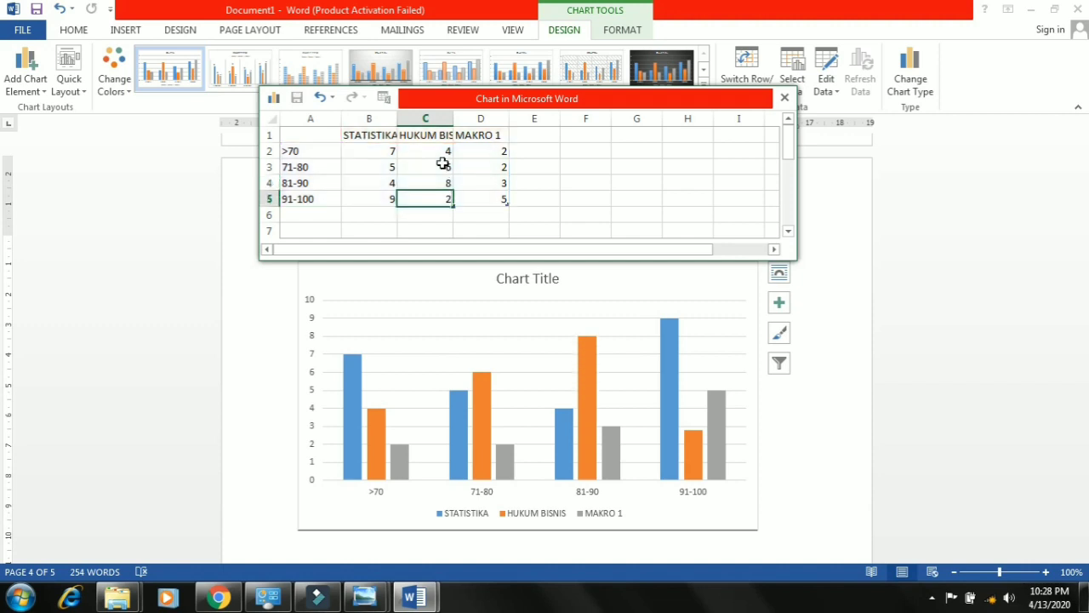
{"action": "key", "text": "Return"}
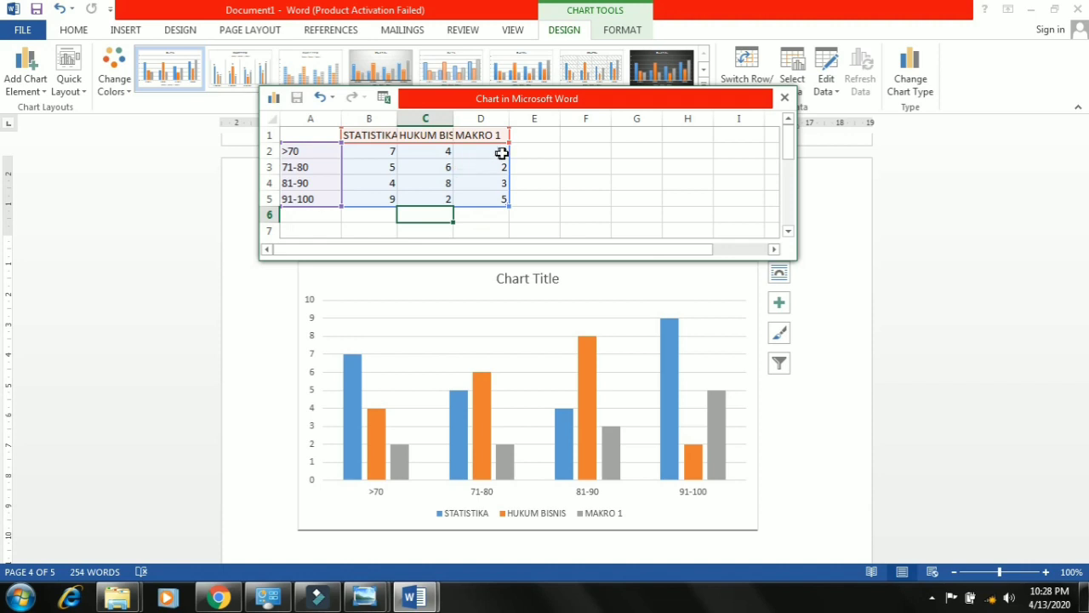
Set the MAKRO 1 values to 5 for >70, 8 for 71-80, 4 for 81-90 and 8 for 91-100, and close the data sheet.
{"action": "left_click", "coordinate": [505, 152]}
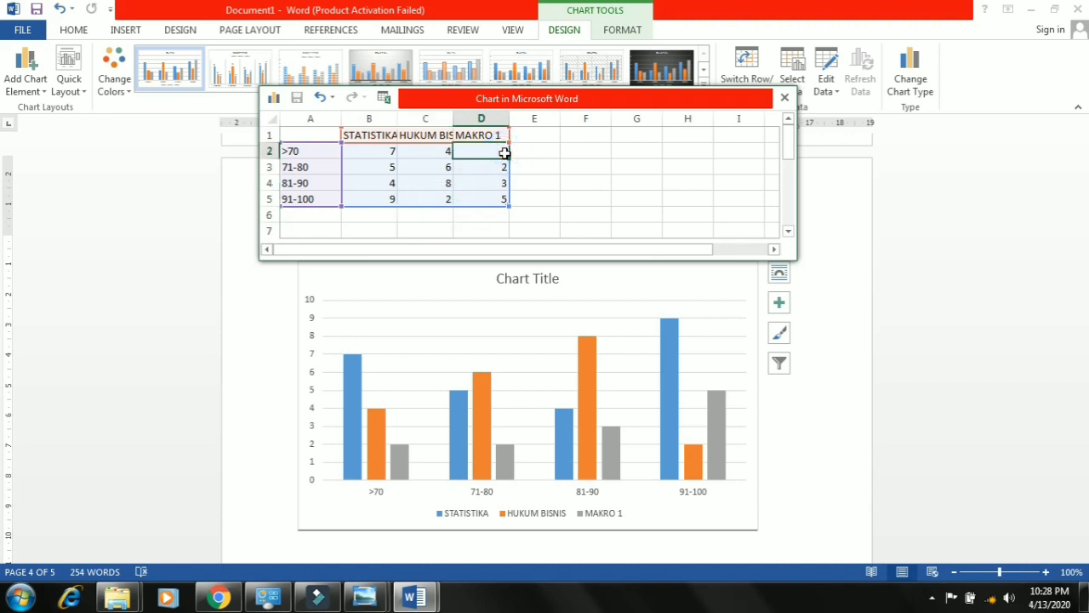
{"action": "type", "text": "5"}
{"action": "key", "text": "Return"}
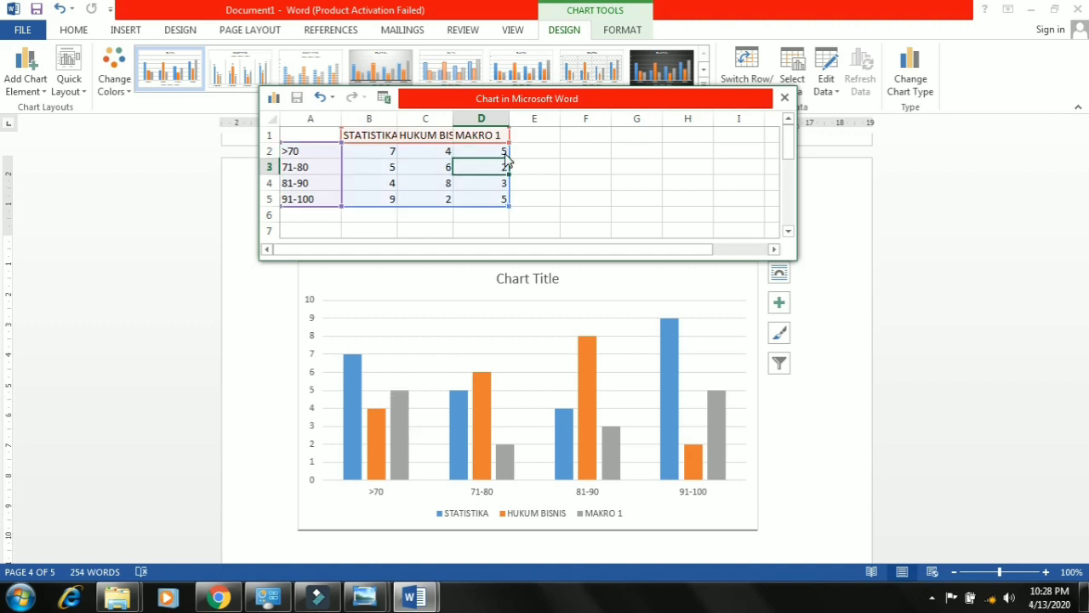
{"action": "type", "text": "8"}
{"action": "key", "text": "Return"}
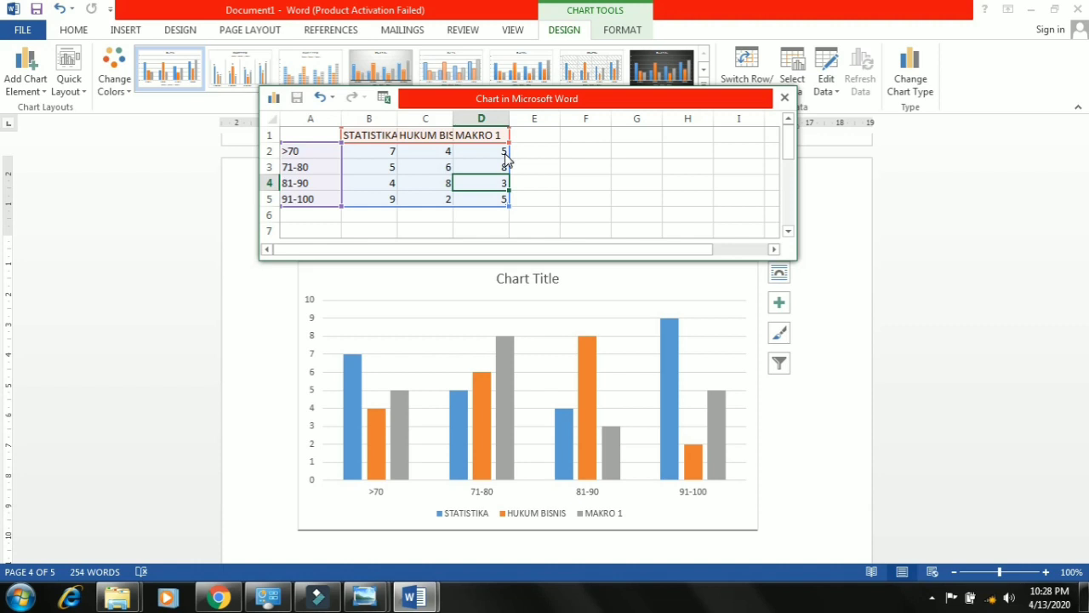
{"action": "type", "text": "4"}
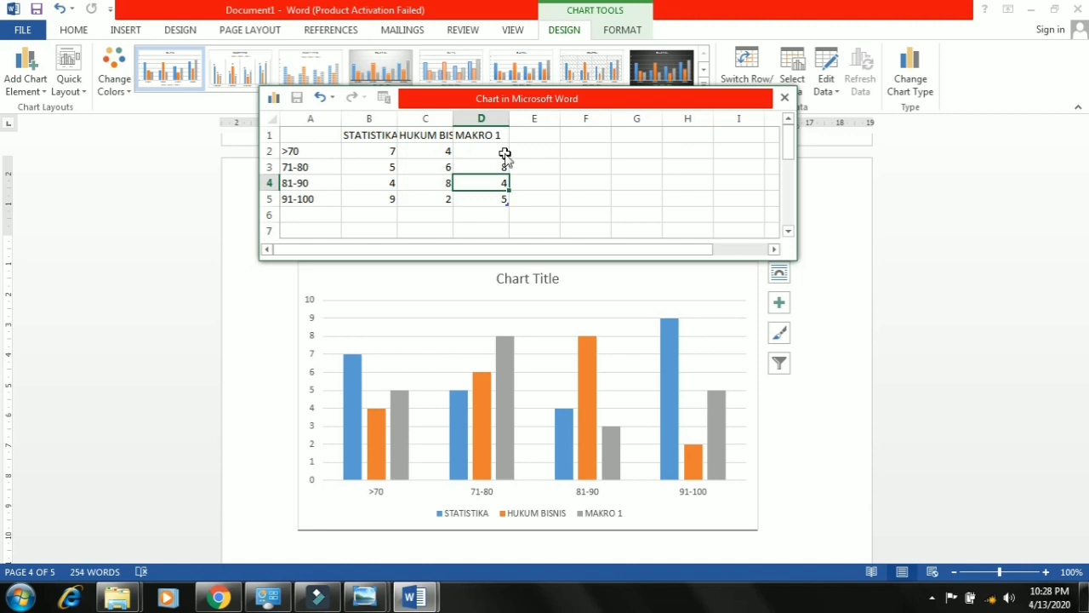
{"action": "key", "text": "Return"}
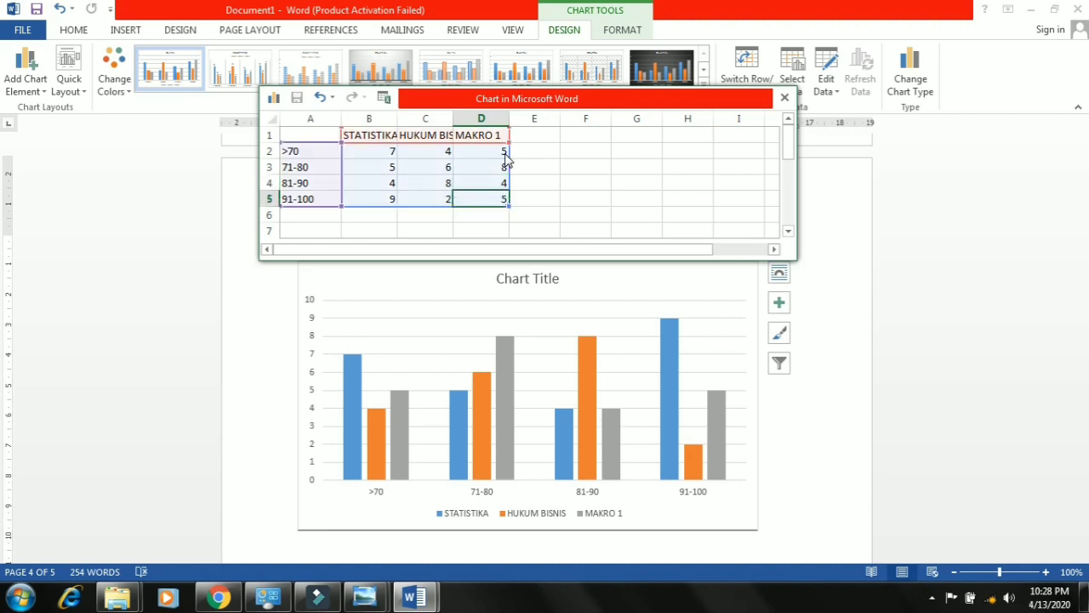
{"action": "type", "text": "8"}
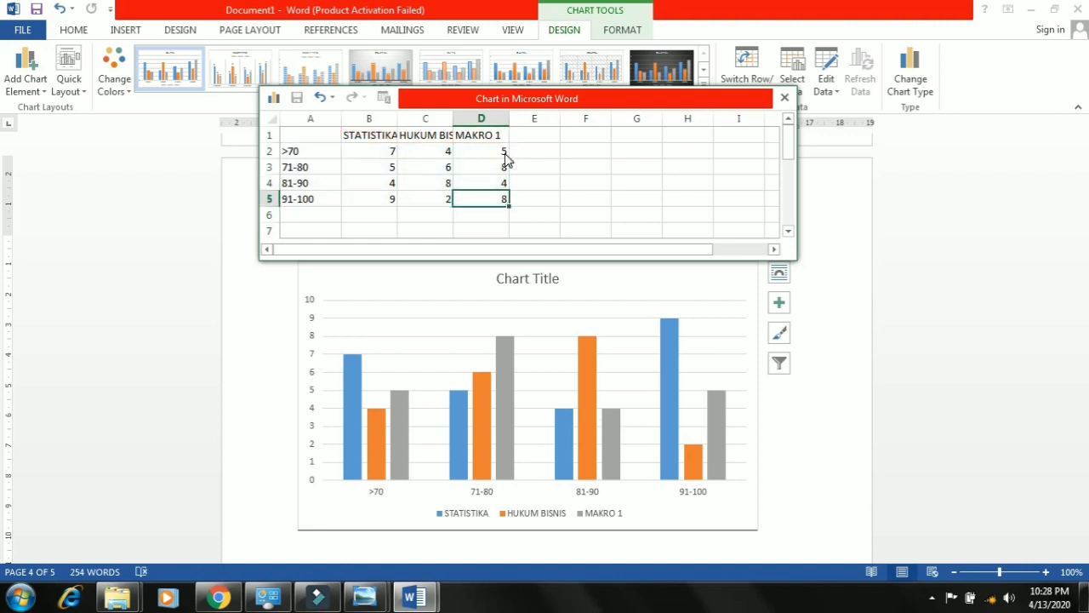
{"action": "key", "text": "Return"}
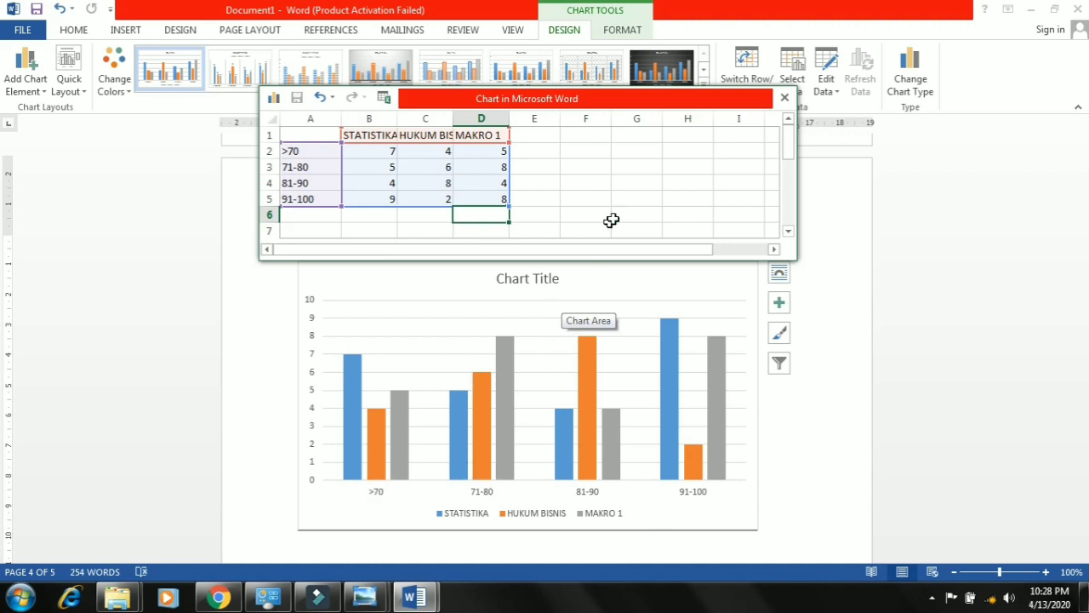
{"action": "left_click", "coordinate": [785, 97]}
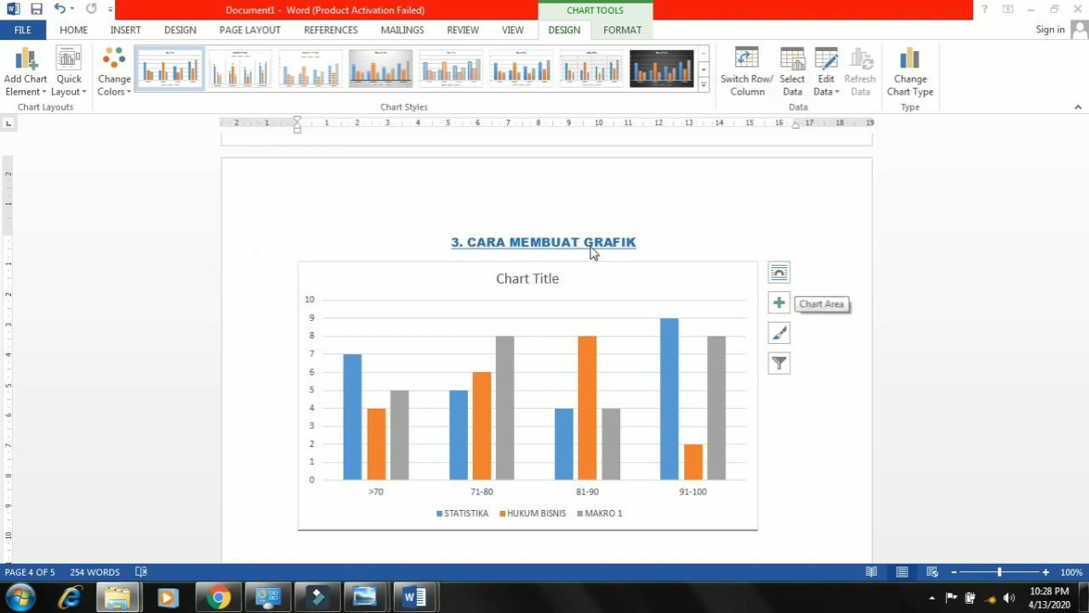
Recolor the chart with the colorful green, blue and yellow palette and apply chart Style 2.
{"action": "left_click", "coordinate": [130, 93]}
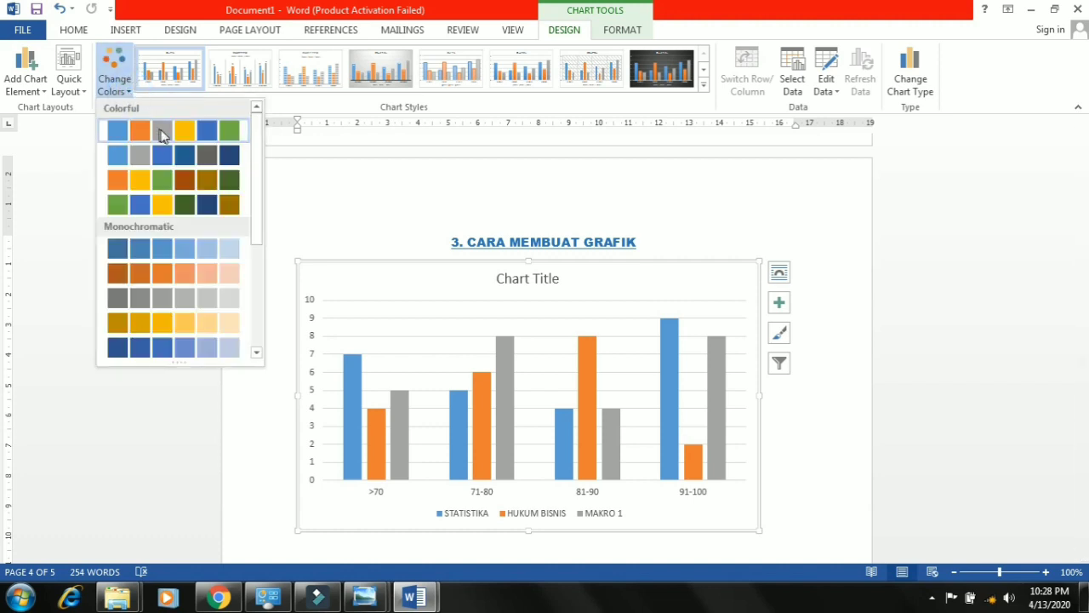
{"action": "left_click", "coordinate": [162, 205]}
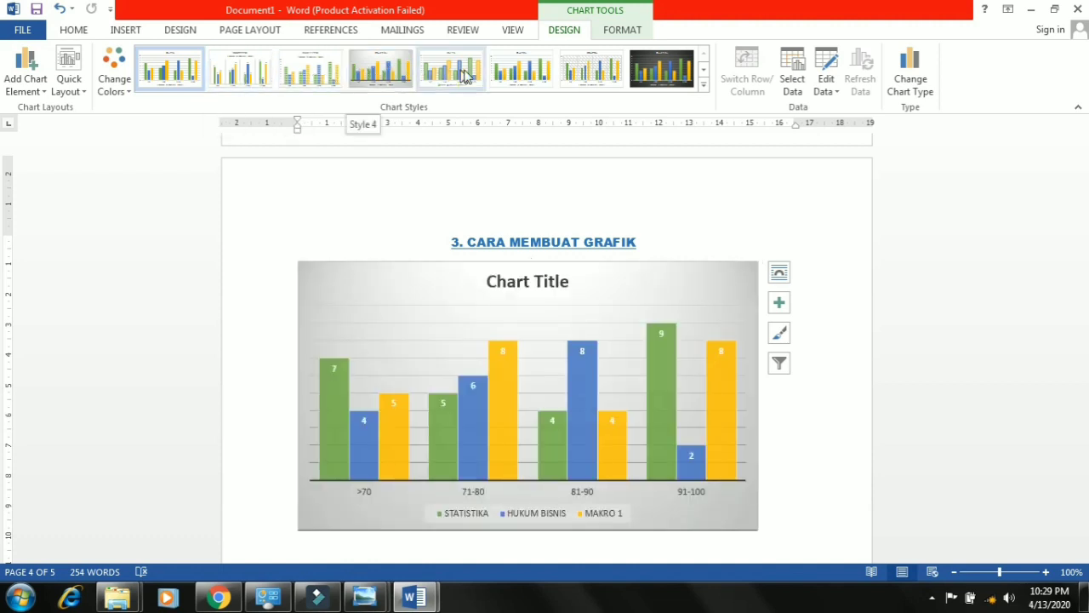
{"action": "left_click", "coordinate": [704, 85]}
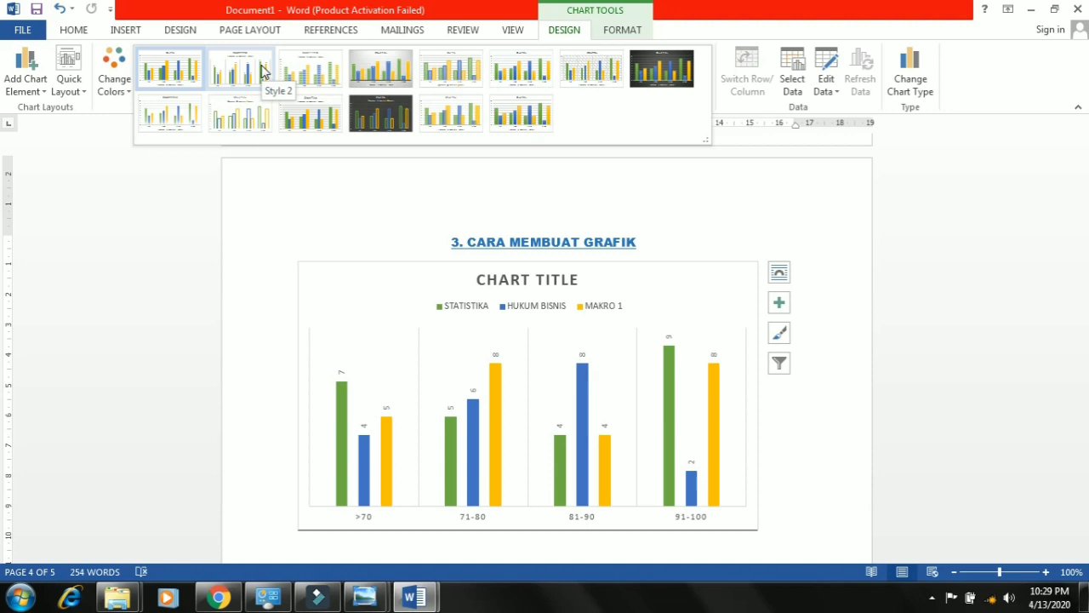
{"action": "left_click", "coordinate": [262, 72]}
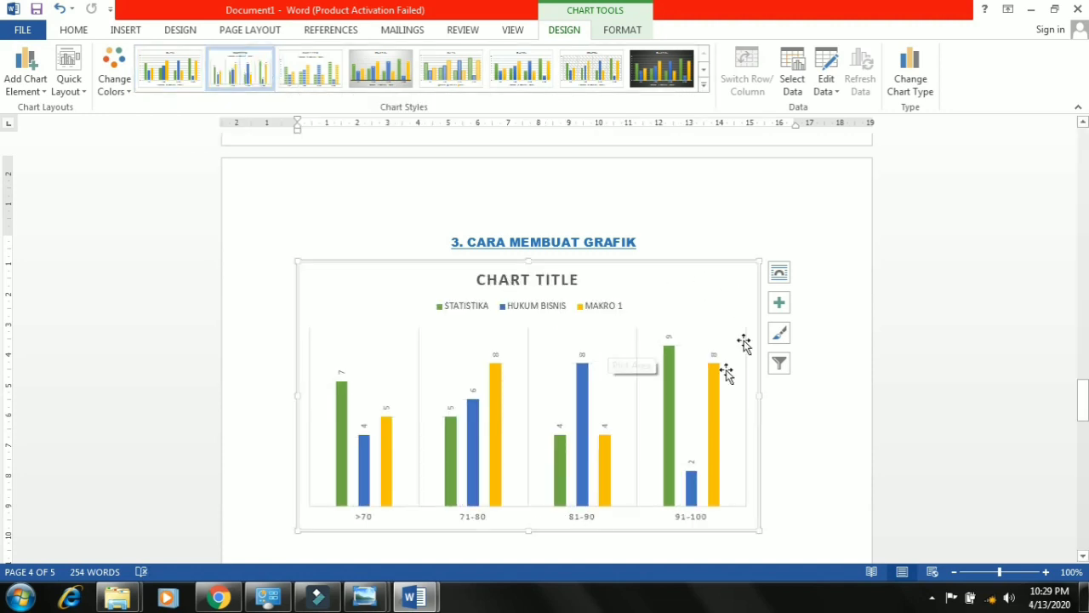
Add axis titles to the chart and change its title to GRAFIK KETUNTASAN BELAJAR MAHASISWA.
{"action": "left_click", "coordinate": [779, 308]}
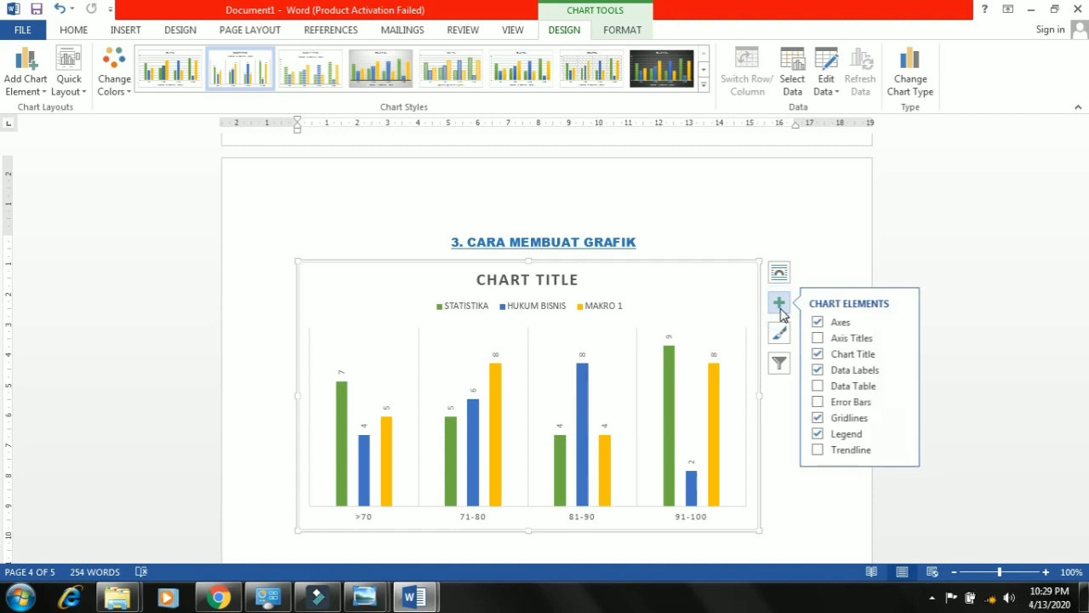
{"action": "left_click", "coordinate": [817, 338]}
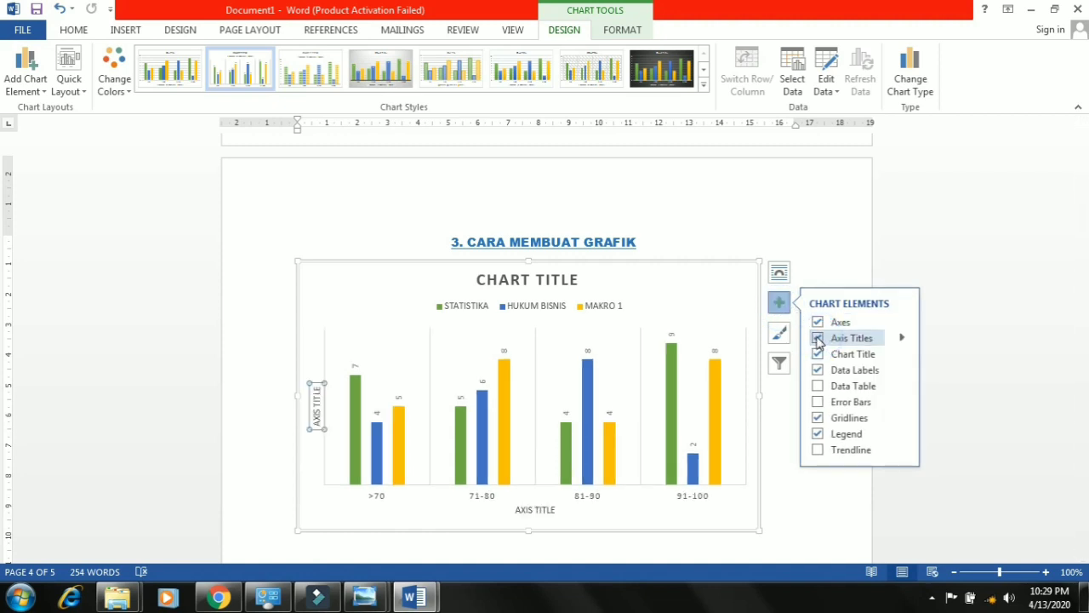
{"action": "left_click", "coordinate": [526, 278]}
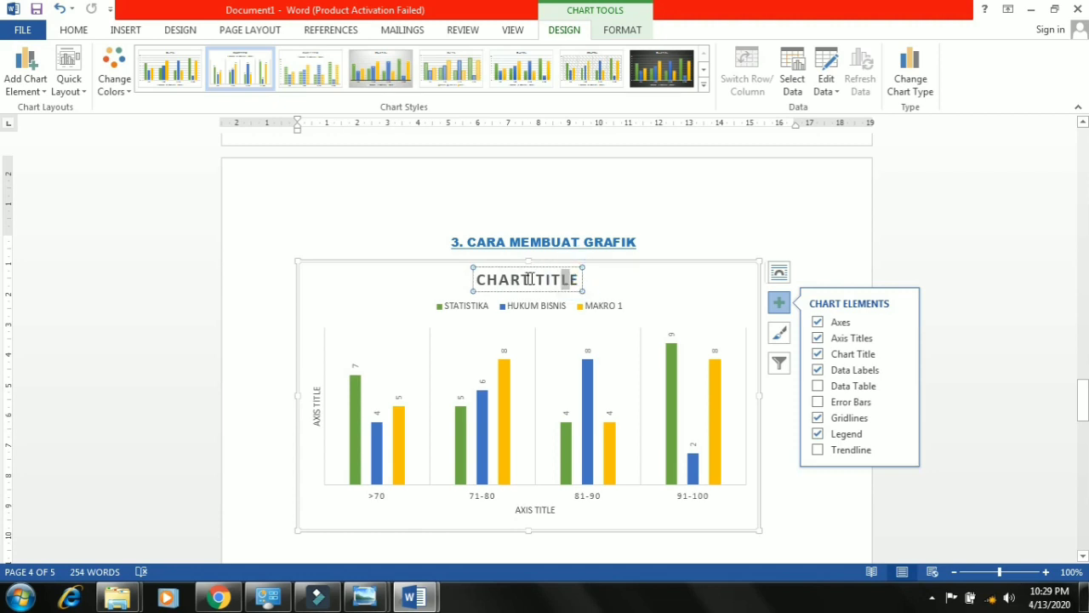
{"action": "left_click_drag", "start_coordinate": [578, 279], "coordinate": [504, 279]}
{"action": "key", "text": "BackSpace"}
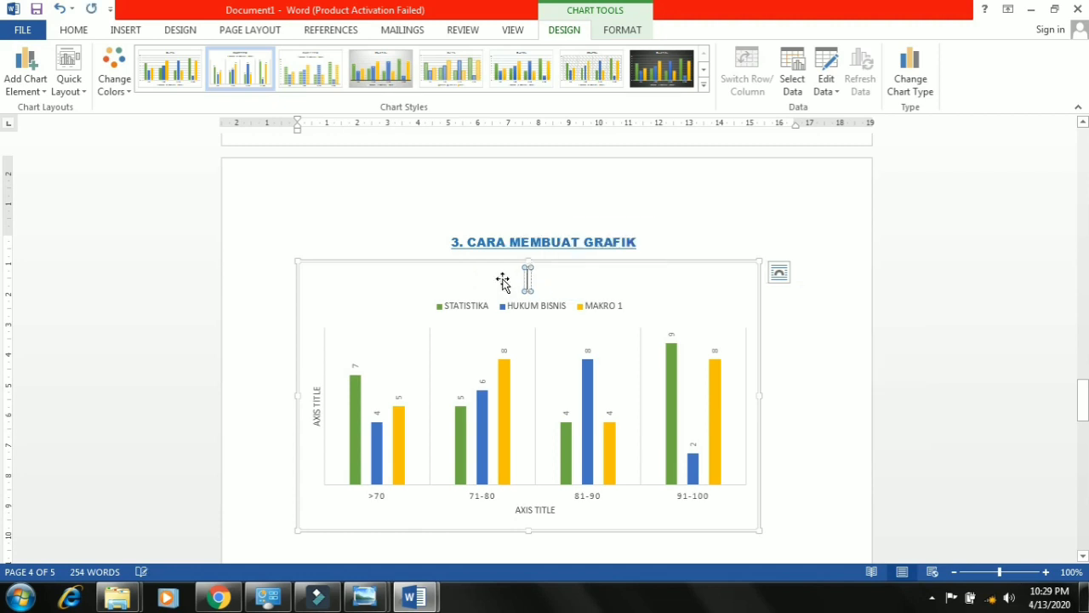
{"action": "type", "text": "GRAFIK"}
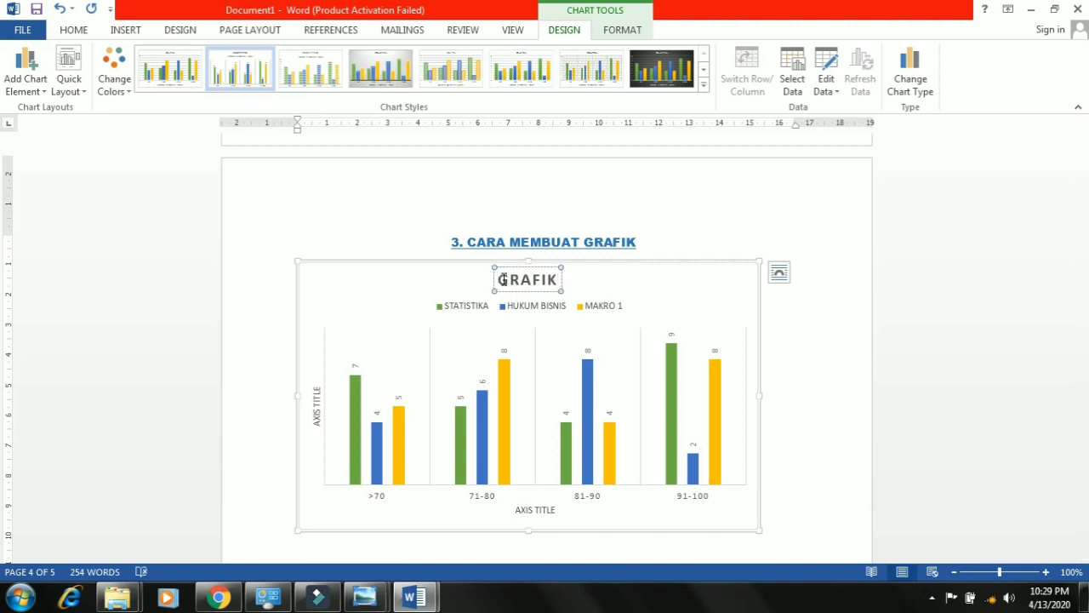
{"action": "type", "text": " KETUNTA"}
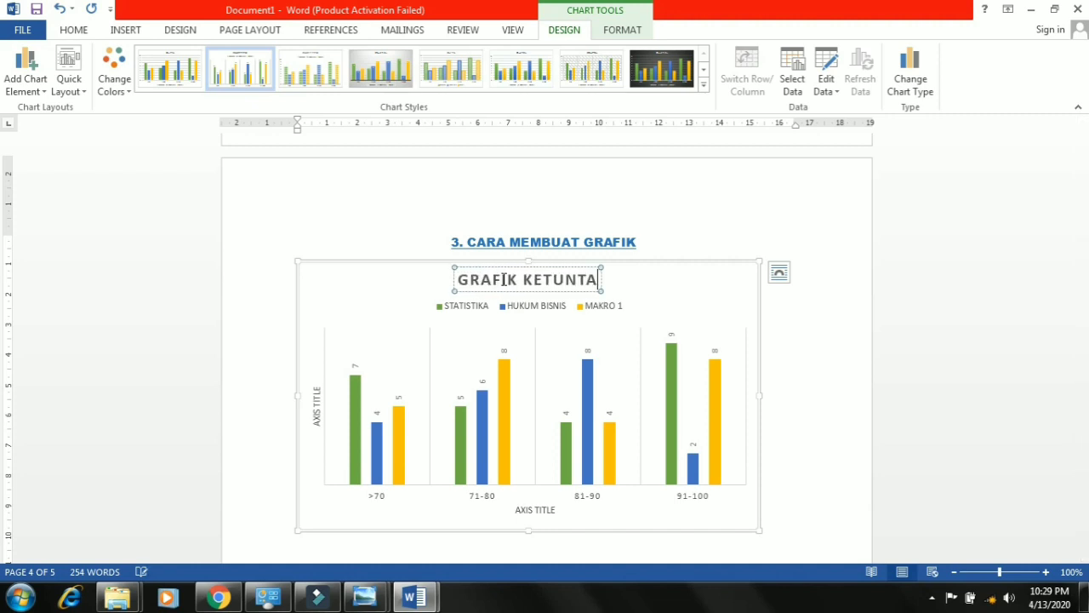
{"action": "type", "text": "SAN"}
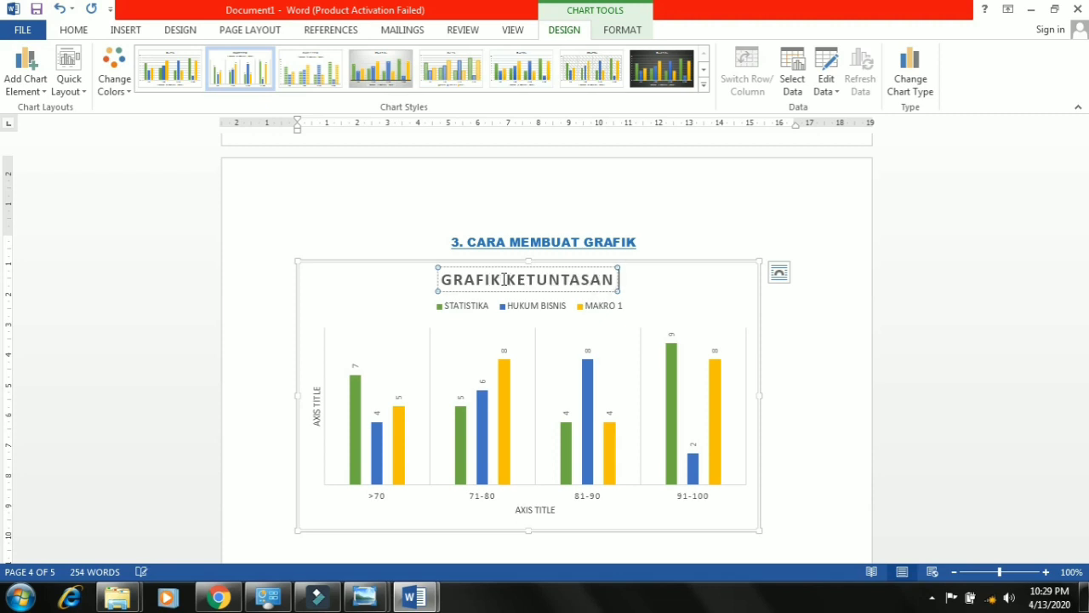
{"action": "type", "text": " BELAJAR"}
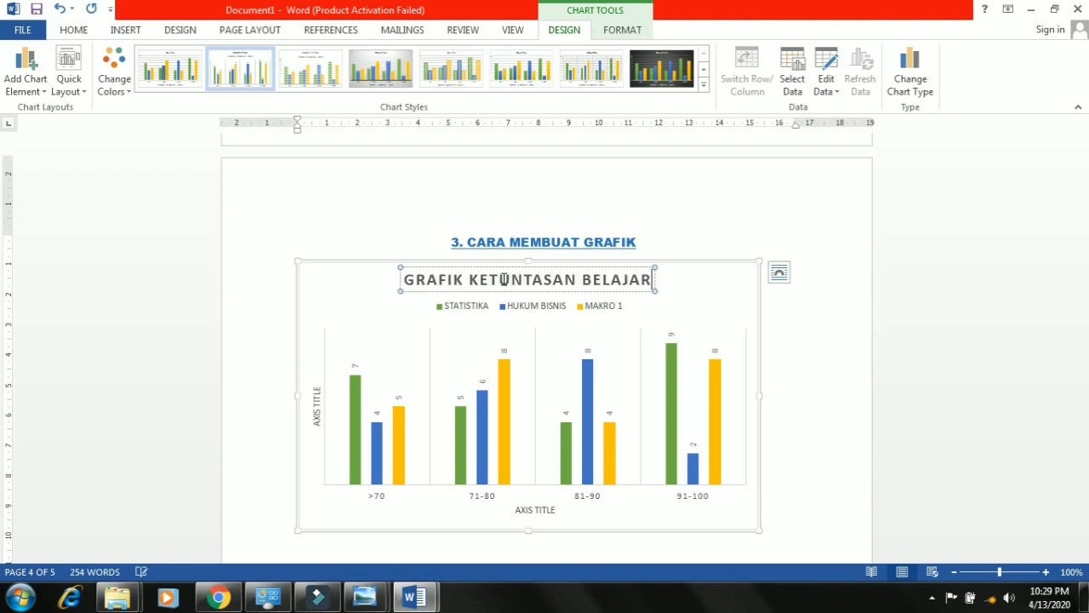
{"action": "type", "text": " MAHASISWA"}
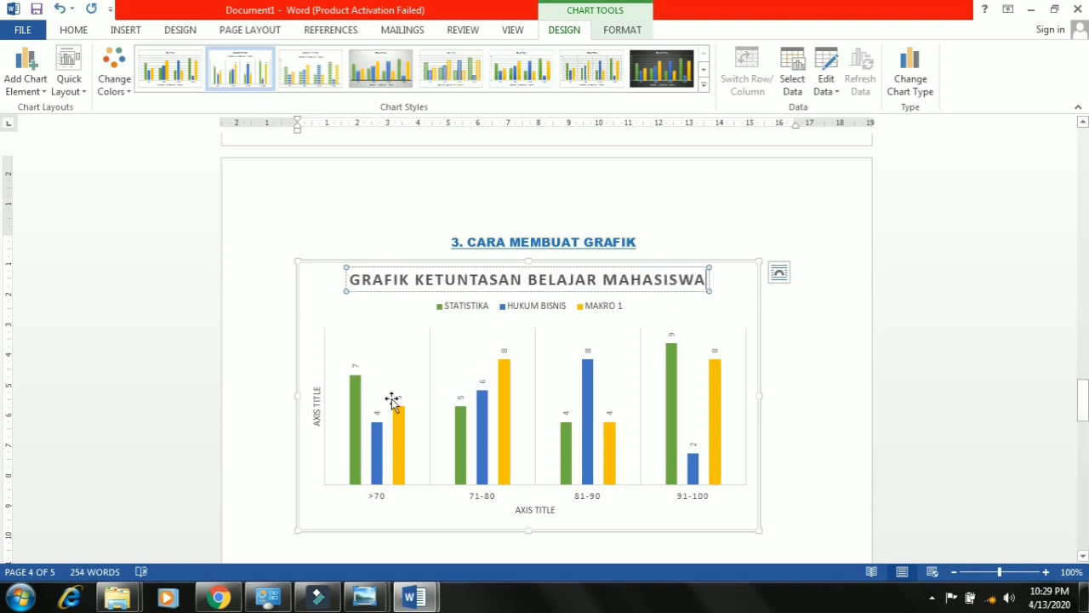
Delete the vertical axis title and add a data table beneath the chart's columns.
{"action": "left_click", "coordinate": [319, 408]}
{"action": "key", "text": "Delete"}
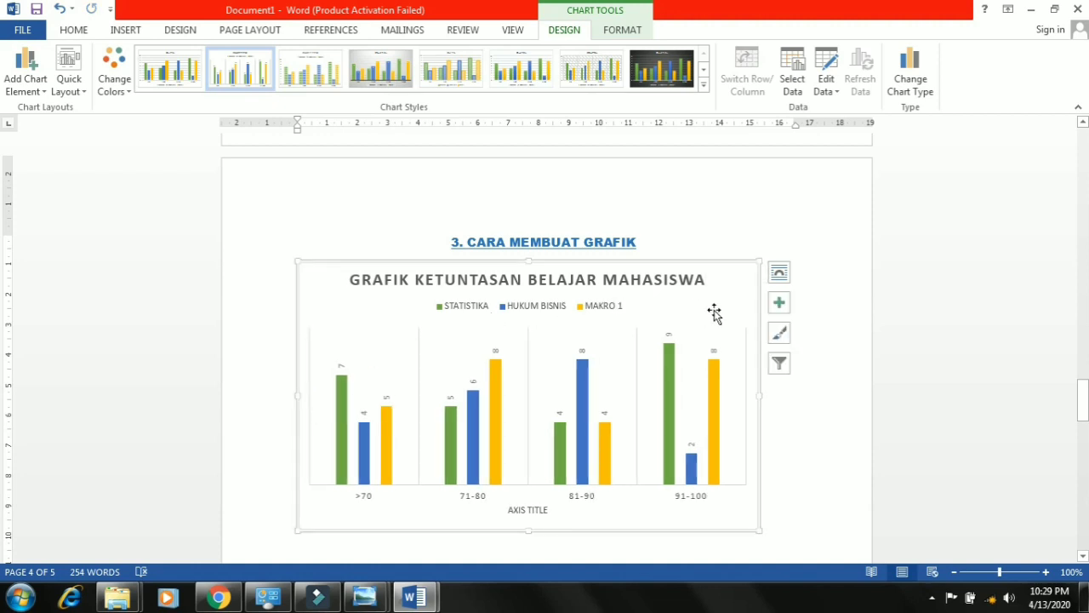
{"action": "left_click", "coordinate": [779, 304]}
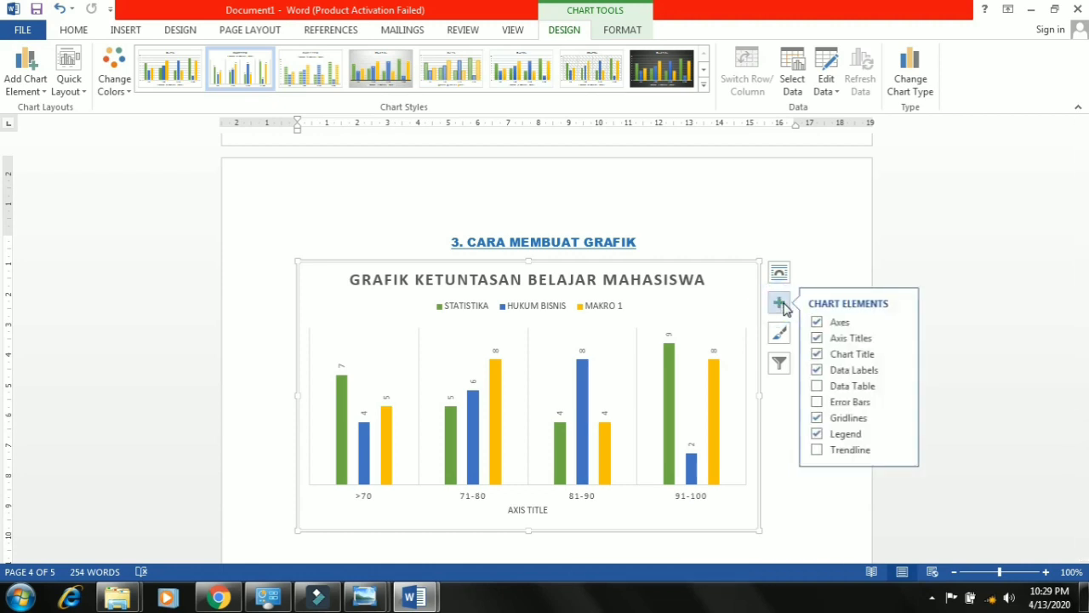
{"action": "left_click", "coordinate": [786, 312]}
{"action": "left_click", "coordinate": [780, 304]}
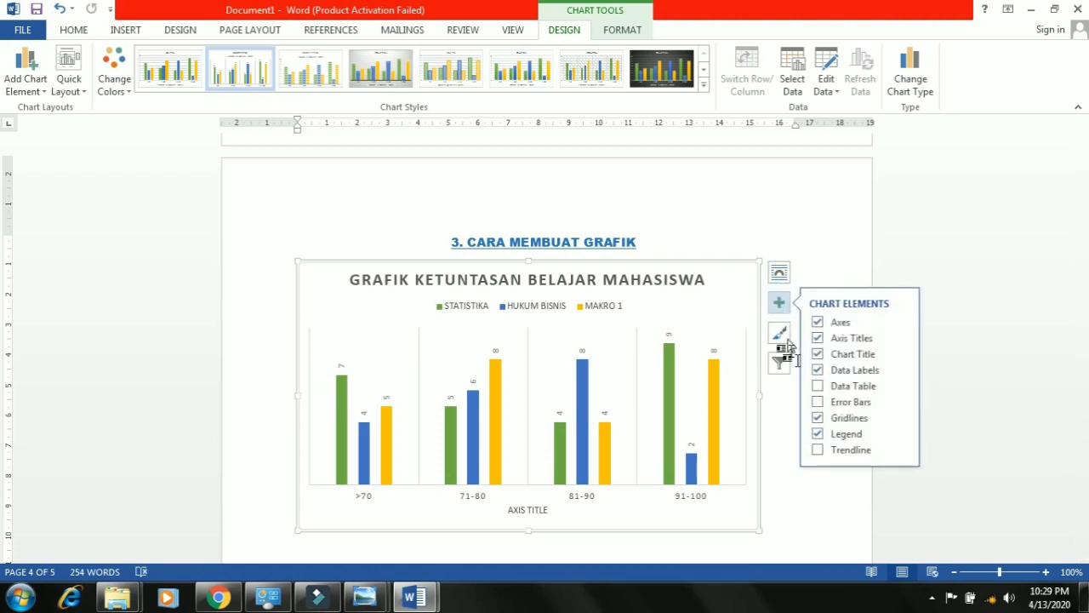
{"action": "left_click", "coordinate": [818, 387]}
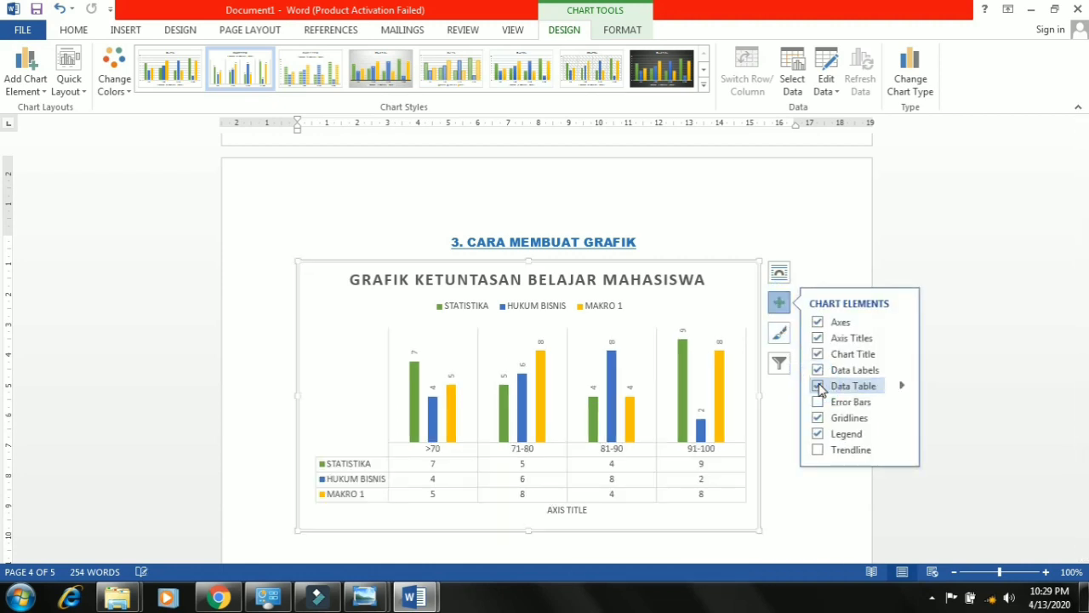
{"action": "left_click", "coordinate": [819, 403]}
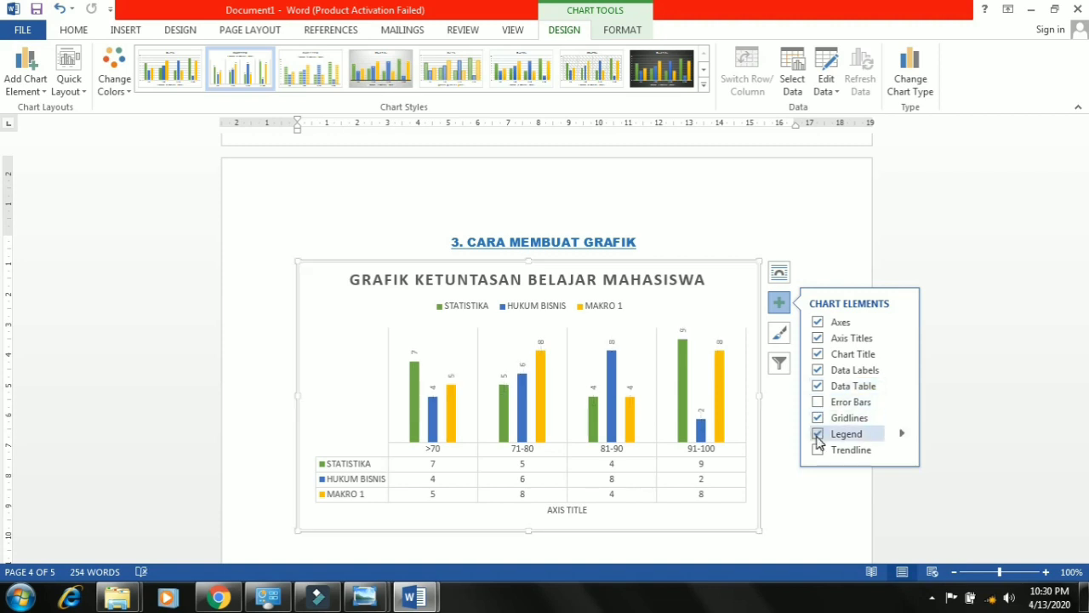
{"action": "left_click", "coordinate": [819, 403]}
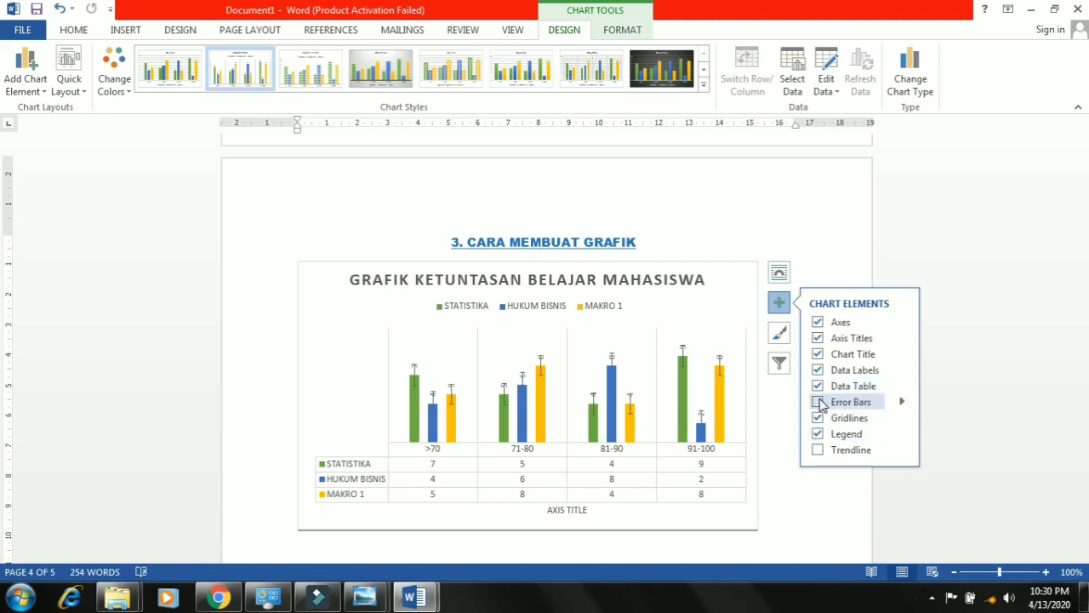
{"action": "left_click", "coordinate": [855, 237]}
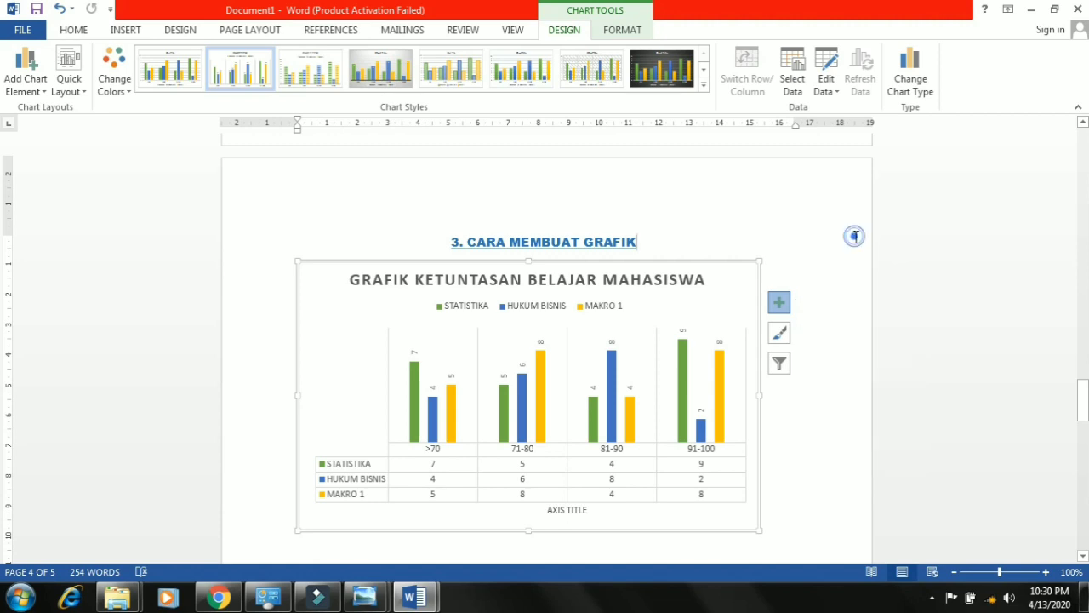
Clear the placeholder text of the horizontal axis title beneath the chart's data table.
{"action": "left_click", "coordinate": [576, 509]}
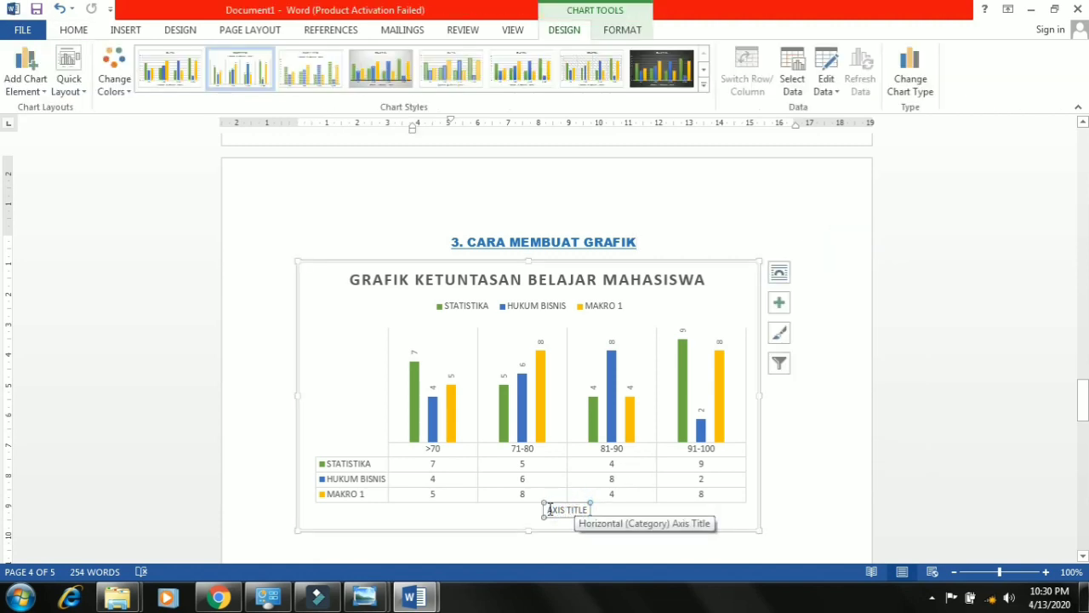
{"action": "left_click_drag", "start_coordinate": [550, 509], "coordinate": [587, 511]}
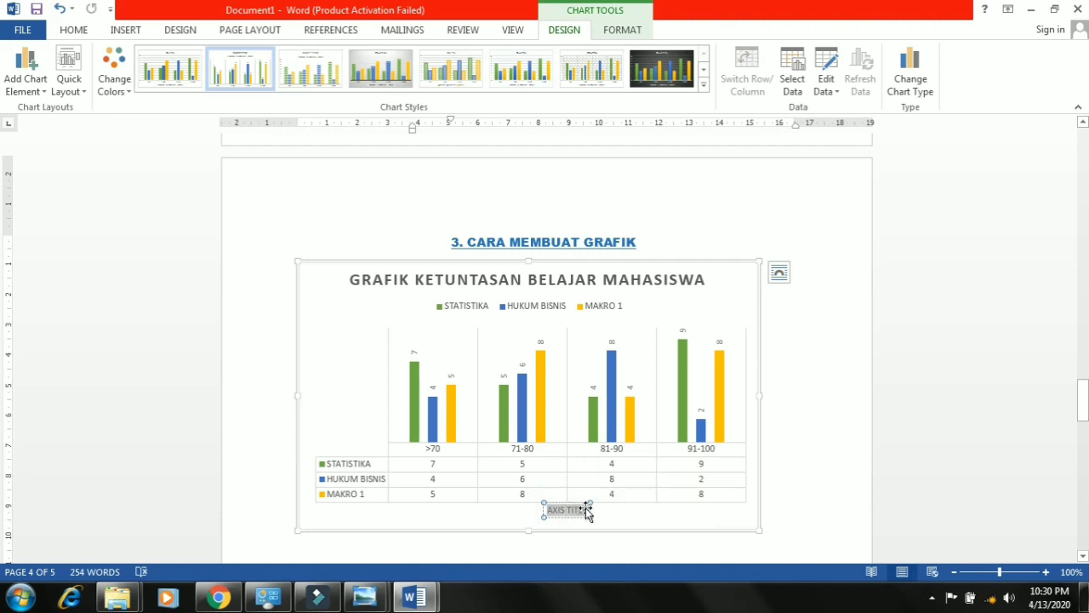
{"action": "key", "text": "BackSpace"}
{"action": "left_click", "coordinate": [751, 323]}
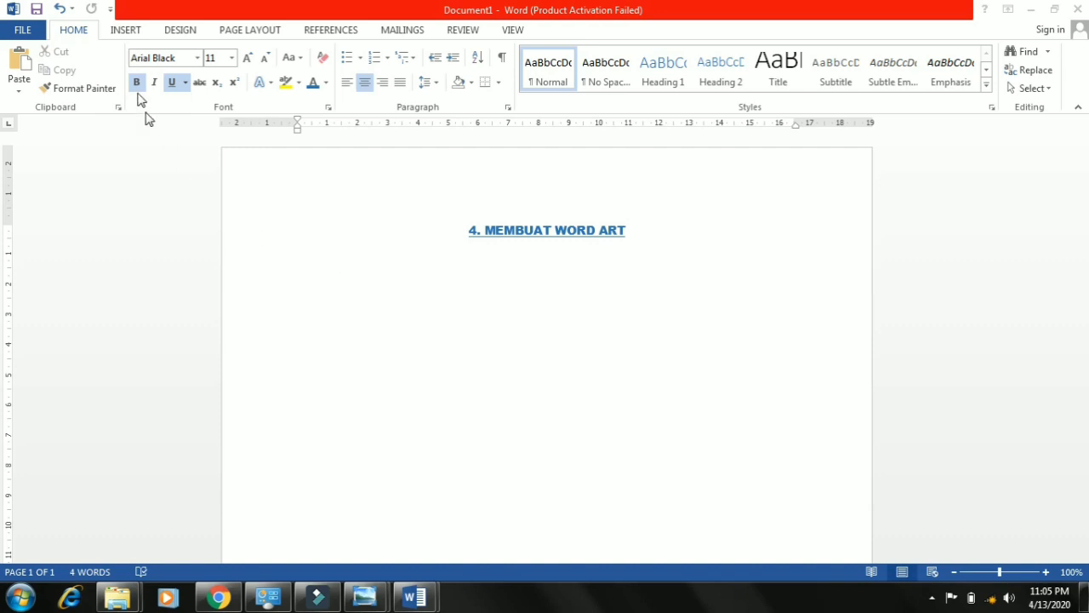
Insert WordArt in the blue shadowed style from the gallery's third row below the MEMBUAT WORD ART heading, replacing its placeholder text with THANK.
{"action": "left_click", "coordinate": [130, 31]}
{"action": "left_click", "coordinate": [129, 31]}
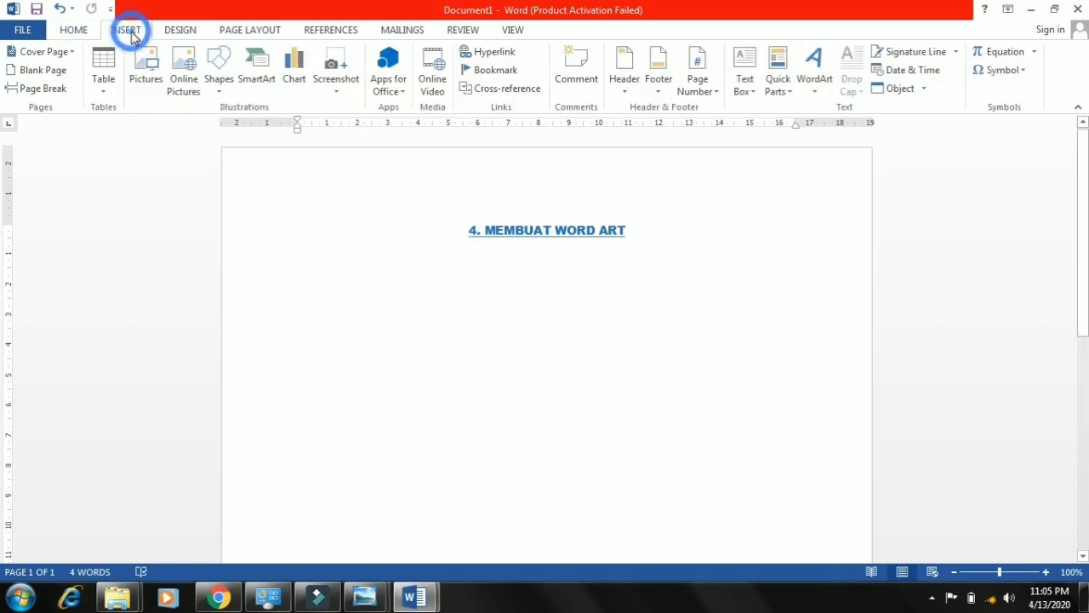
{"action": "left_click", "coordinate": [817, 90]}
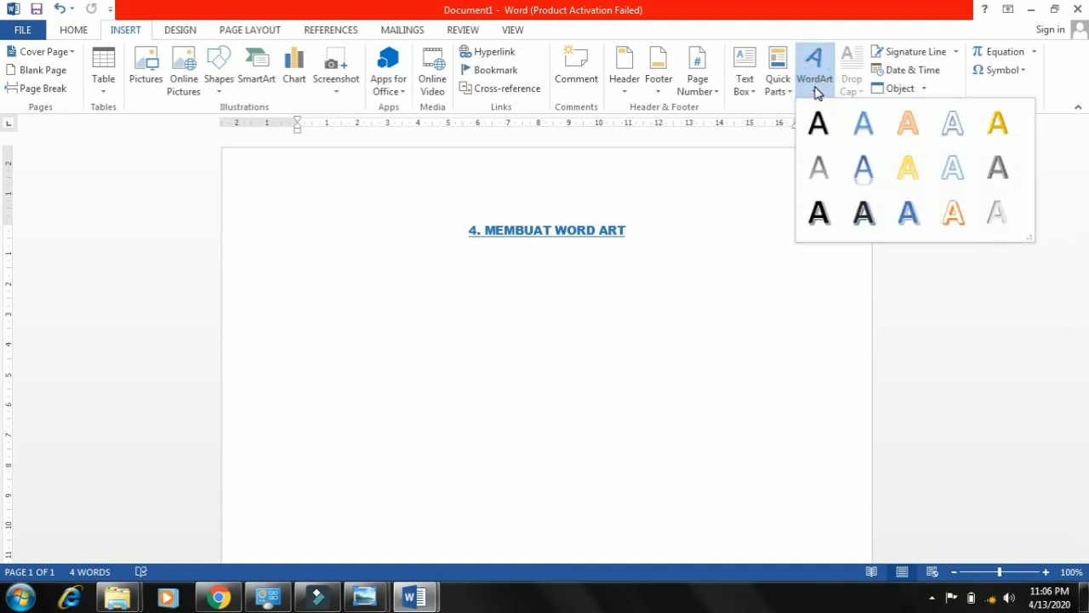
{"action": "left_click", "coordinate": [907, 210]}
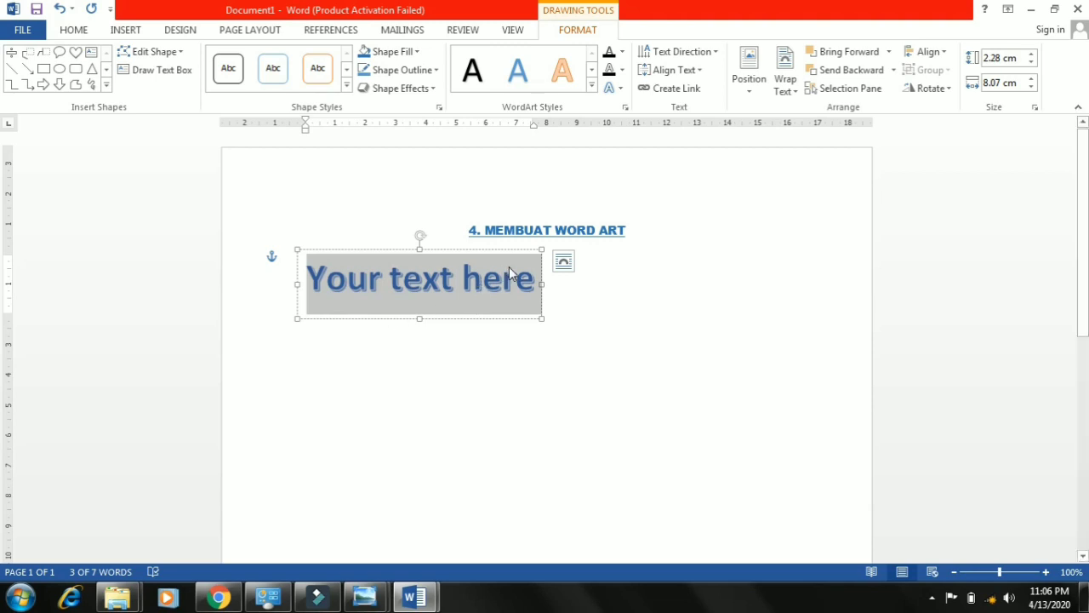
{"action": "key", "text": "Delete"}
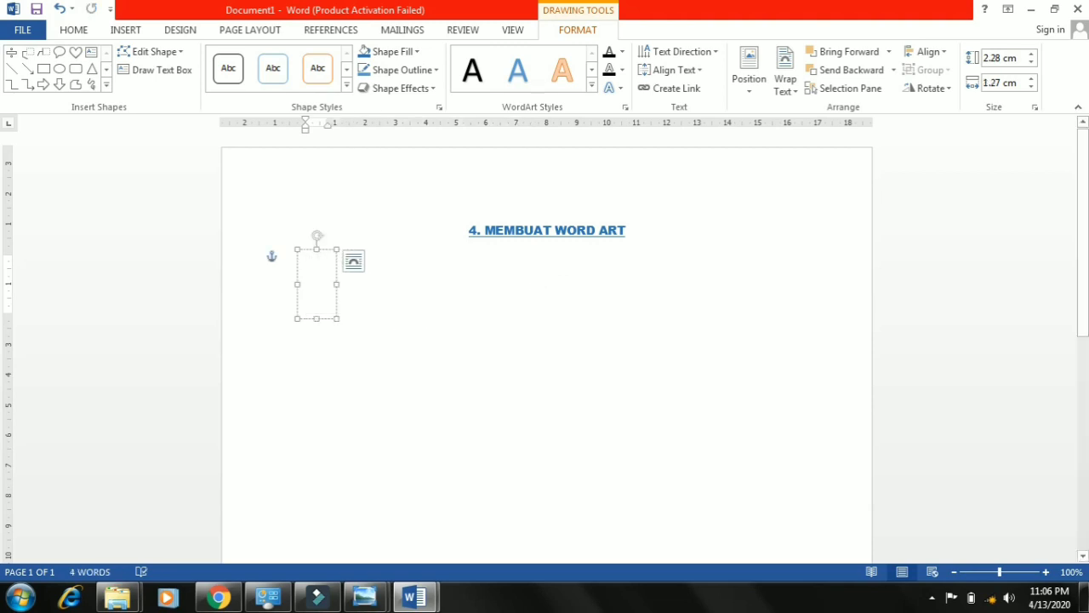
{"action": "type", "text": "THANK"}
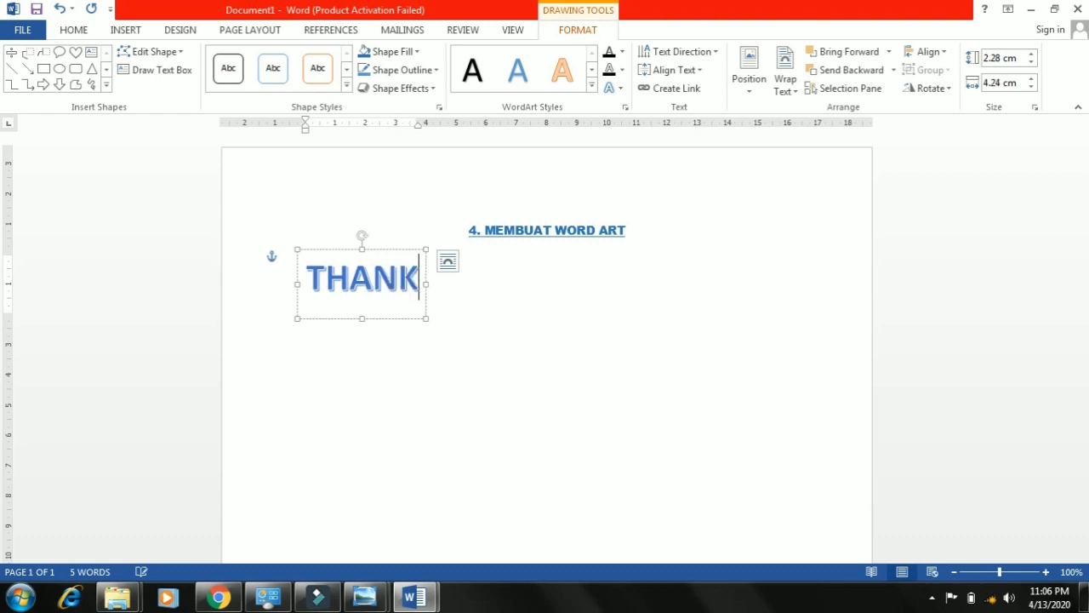